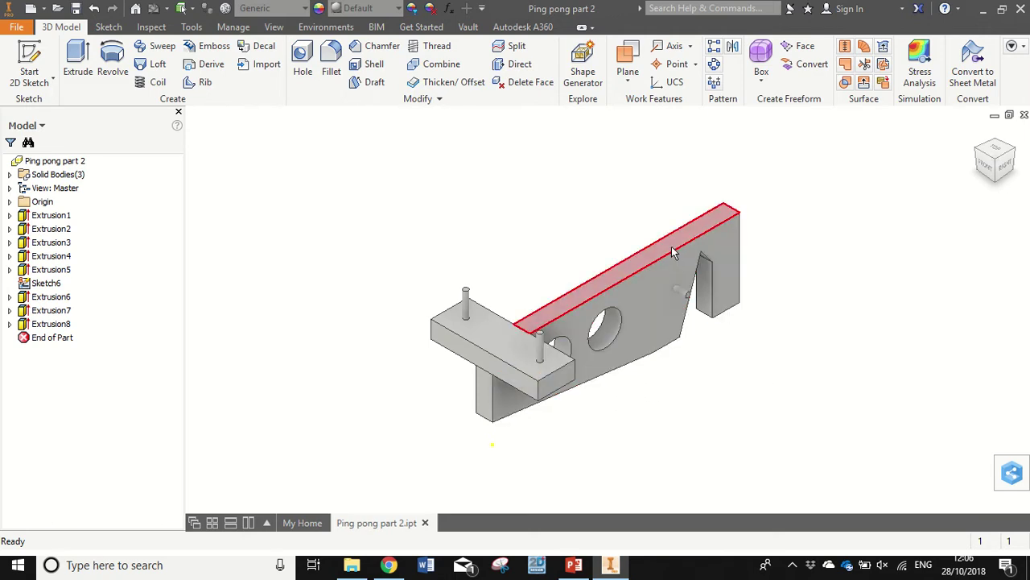
Start a new 2D sketch on the Ping pong part 2 model from the 3D Model tab.
click(46, 64)
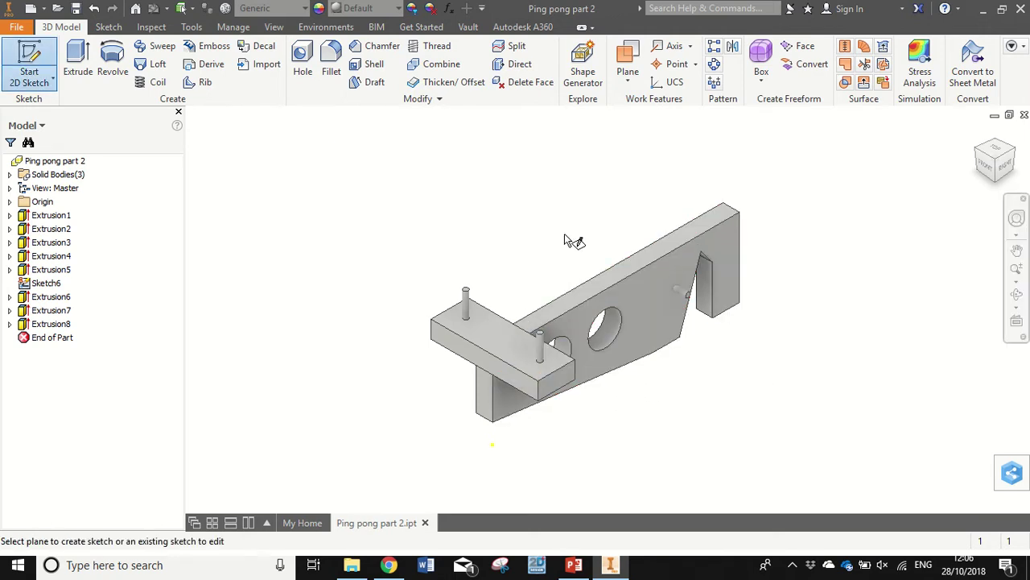
Create Sketch10 on the long arm's top face.
click(636, 274)
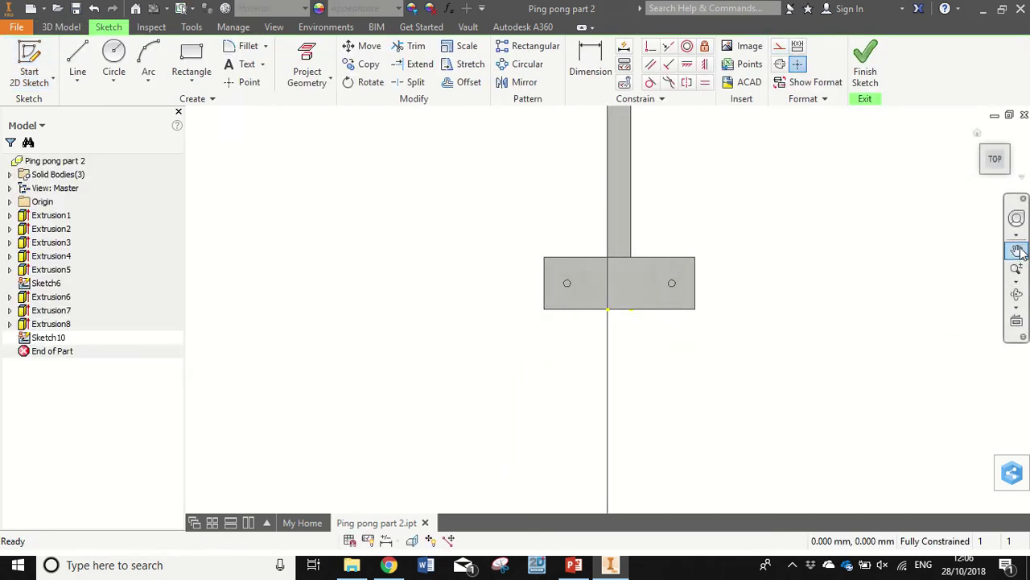
click(1018, 252)
drag(726, 271, 577, 370)
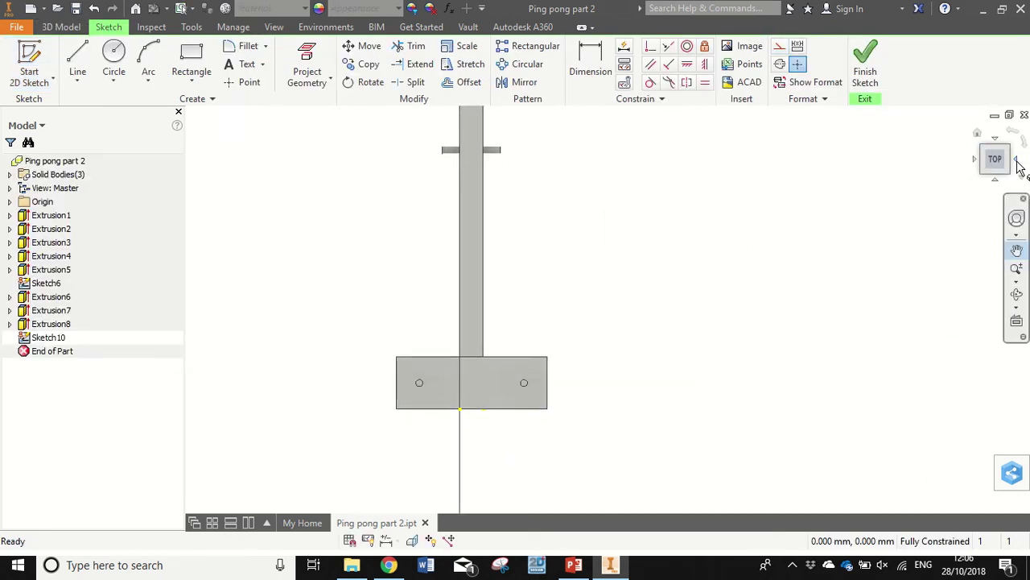
Return to an isometric view zoomed in on the arm's far end.
click(1017, 161)
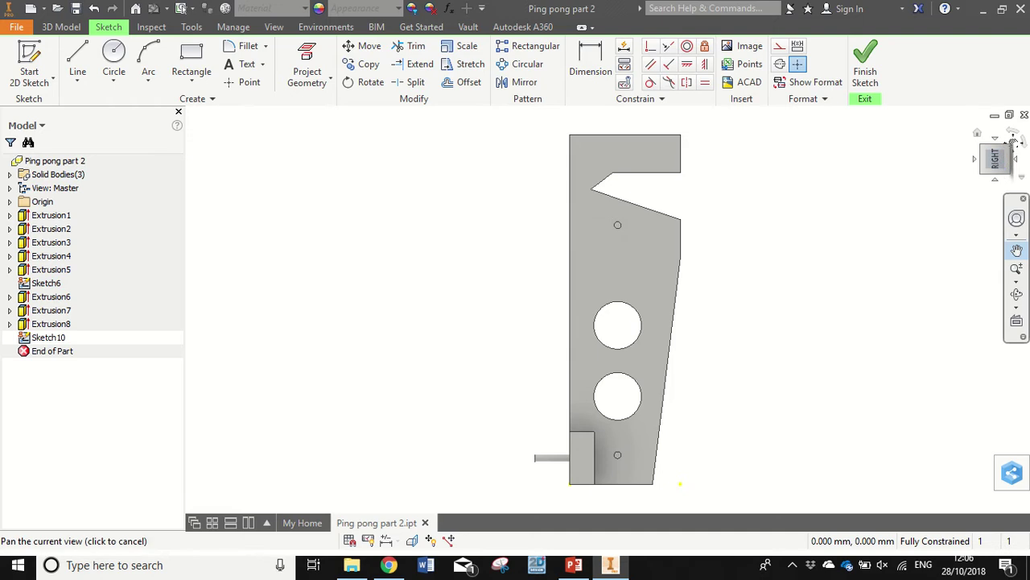
click(1015, 140)
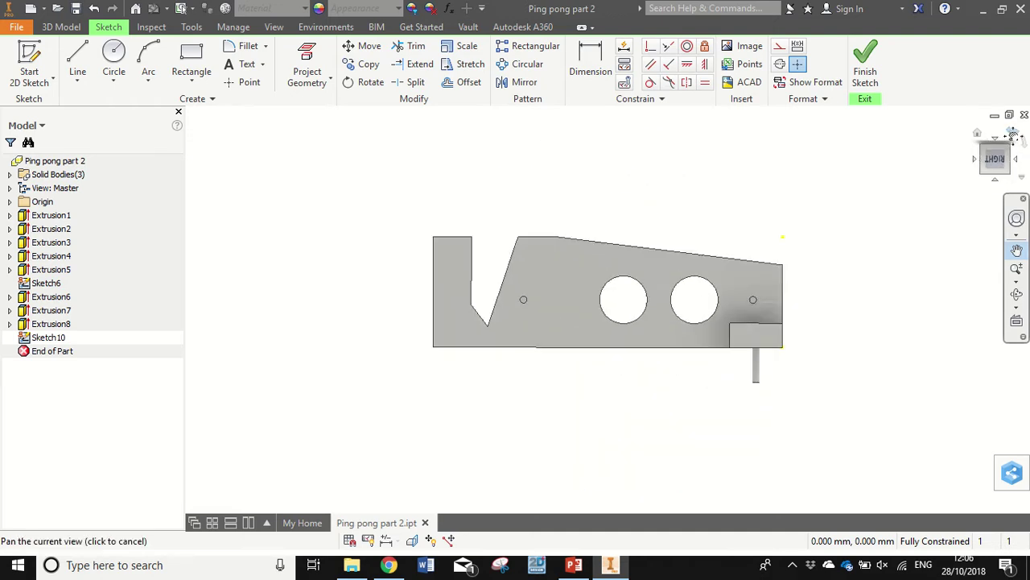
click(1013, 136)
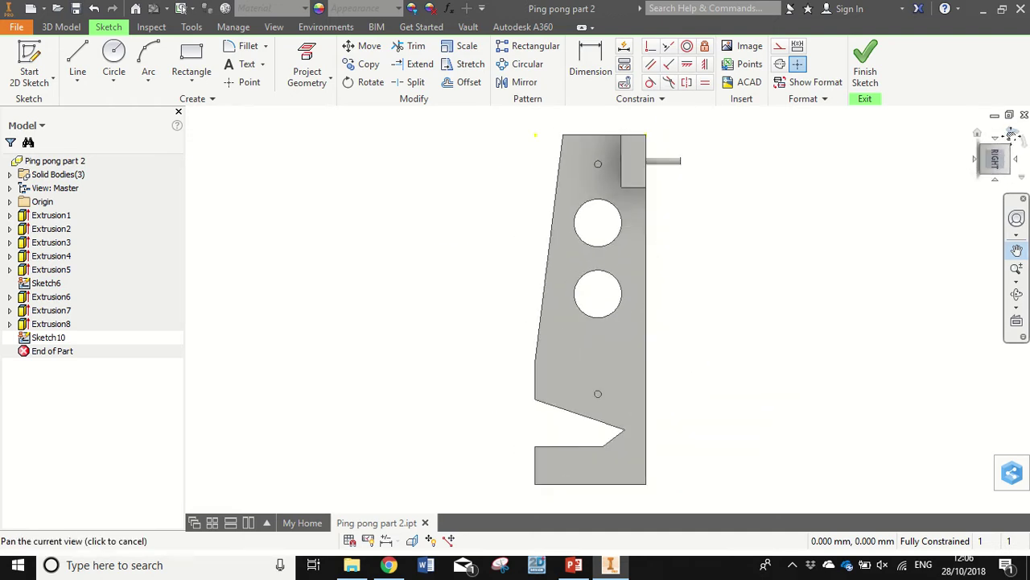
click(1014, 139)
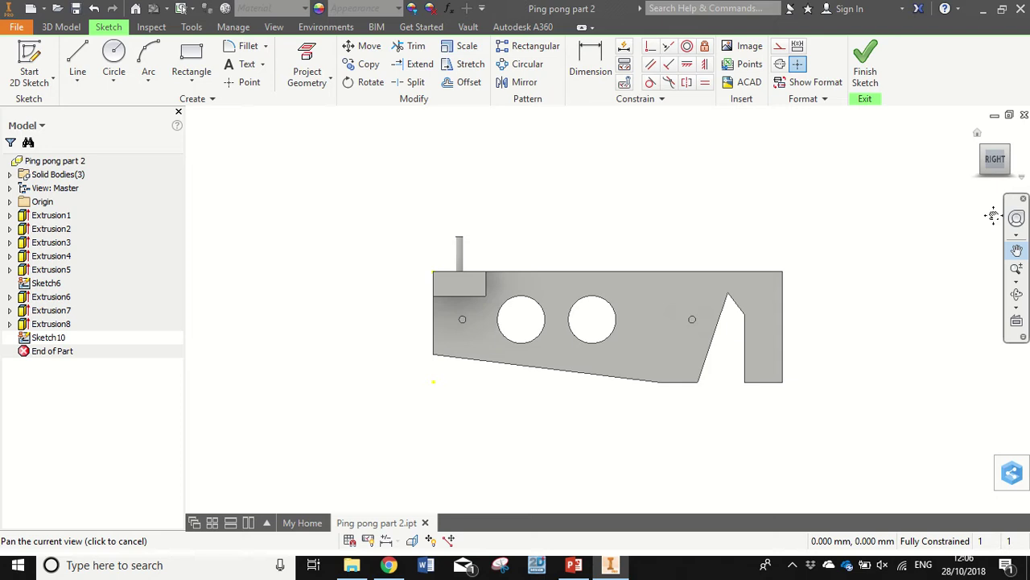
click(987, 151)
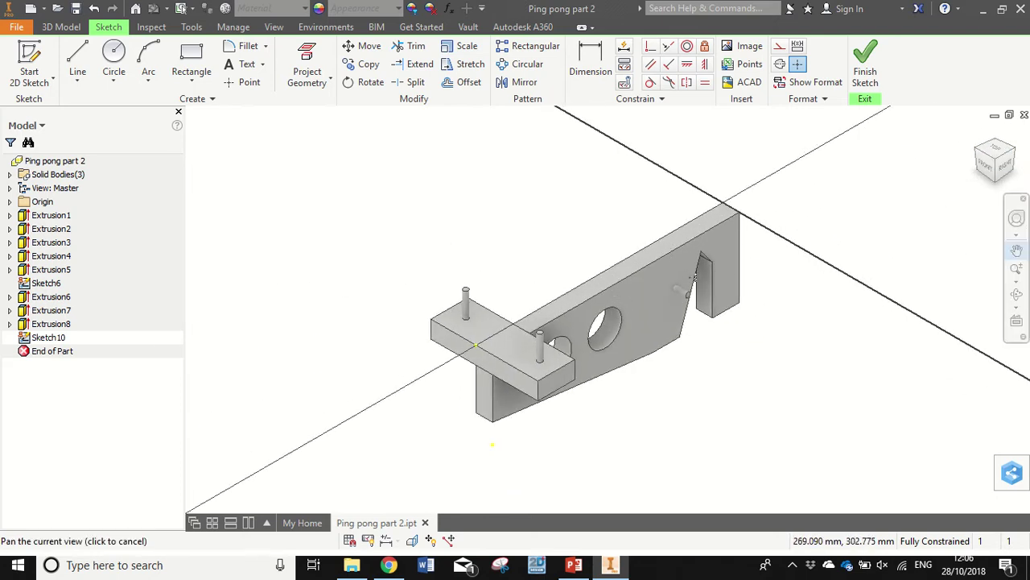
click(1008, 276)
drag(1007, 276, 1017, 231)
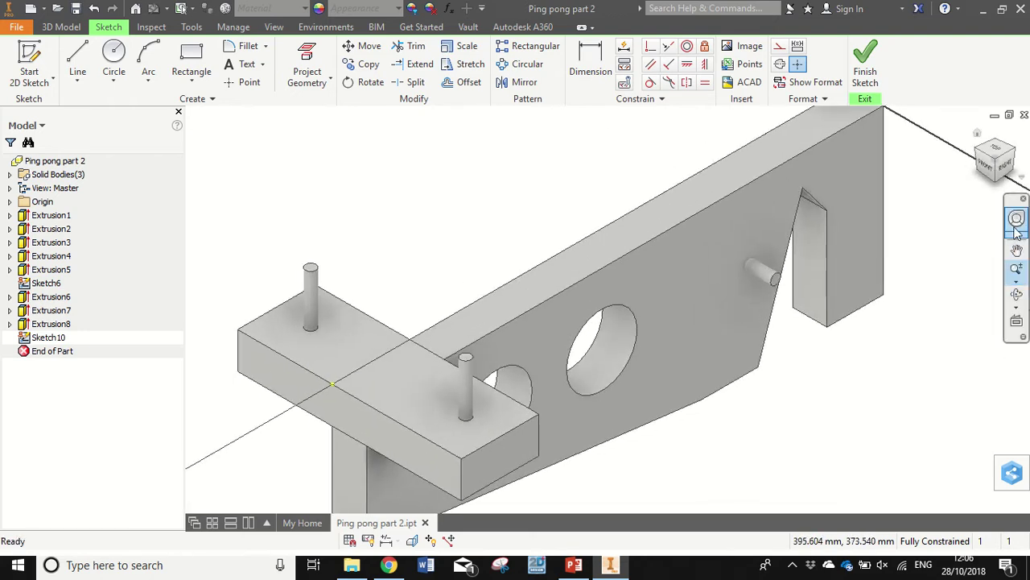
click(1016, 249)
drag(844, 294, 748, 320)
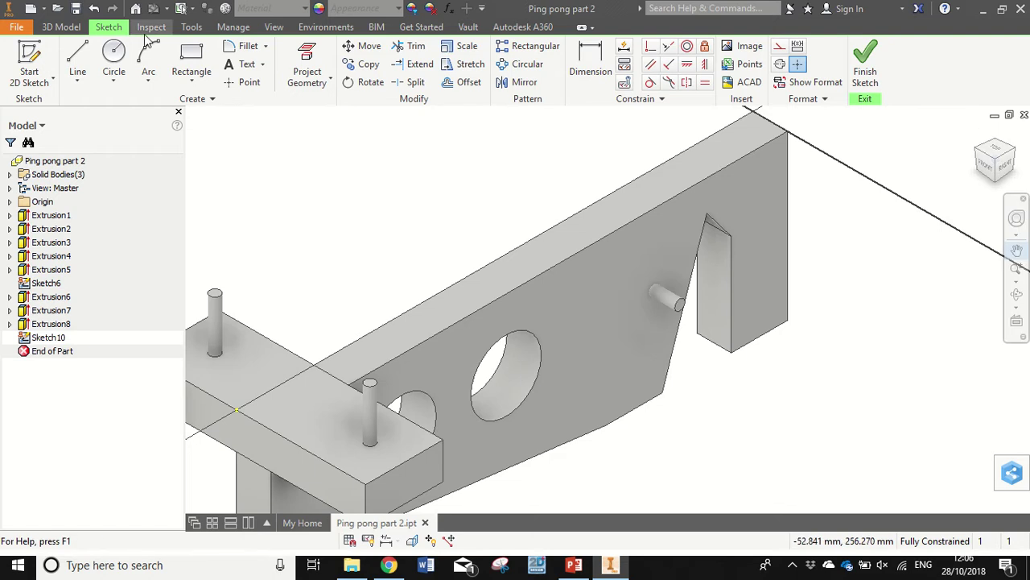
click(192, 63)
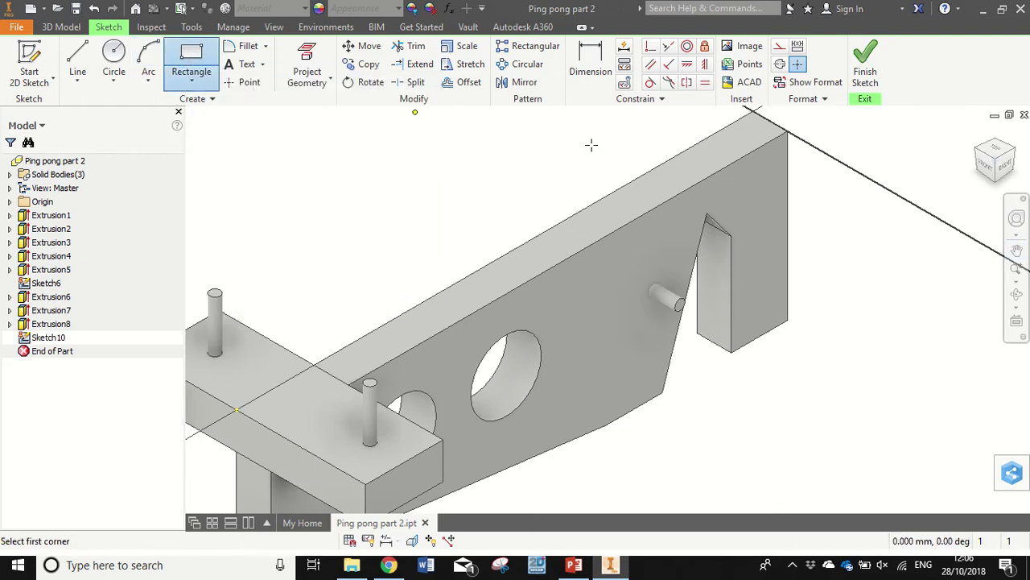
click(657, 167)
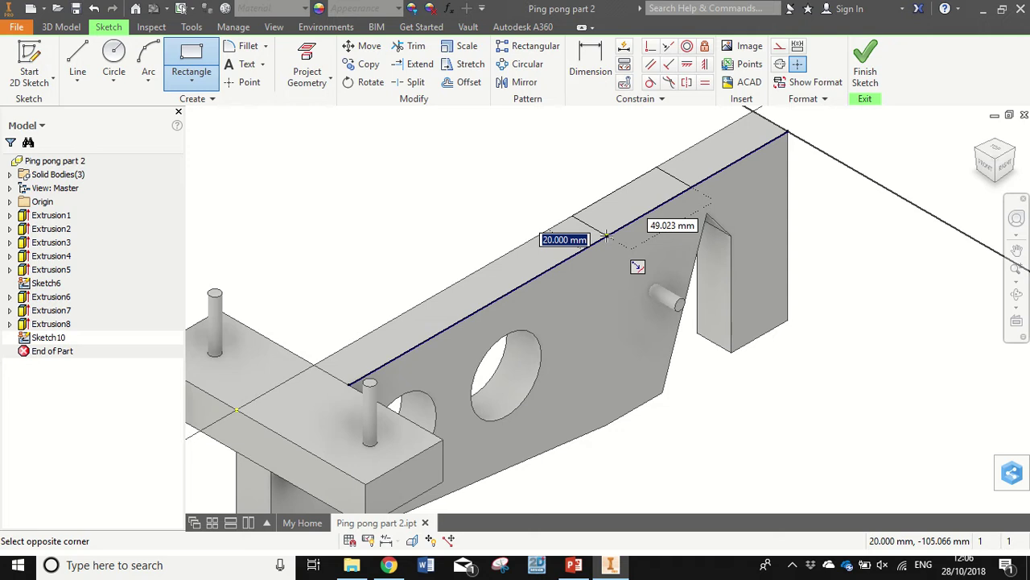
text(75)
key(Return)
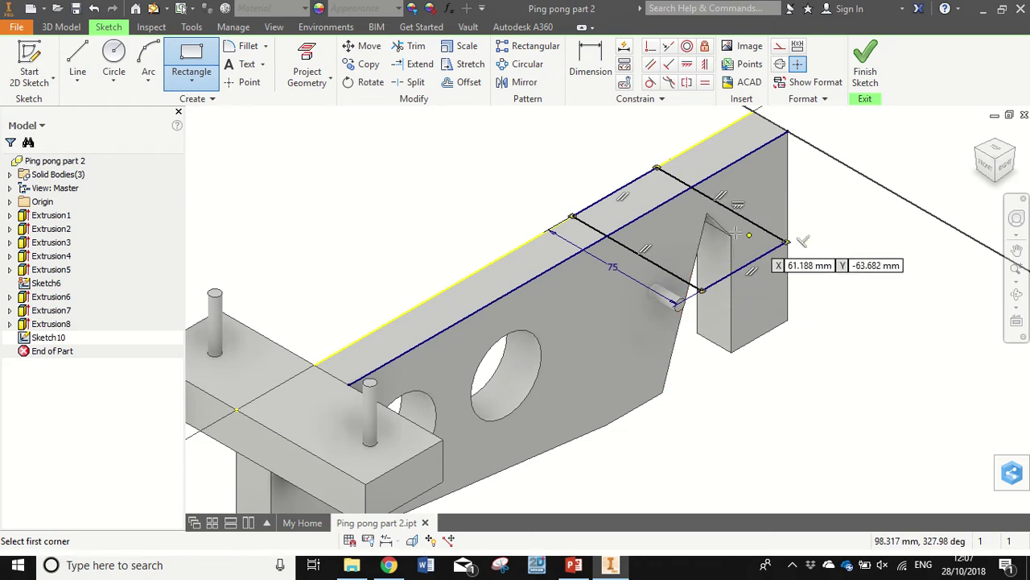
key(ctrl+z)
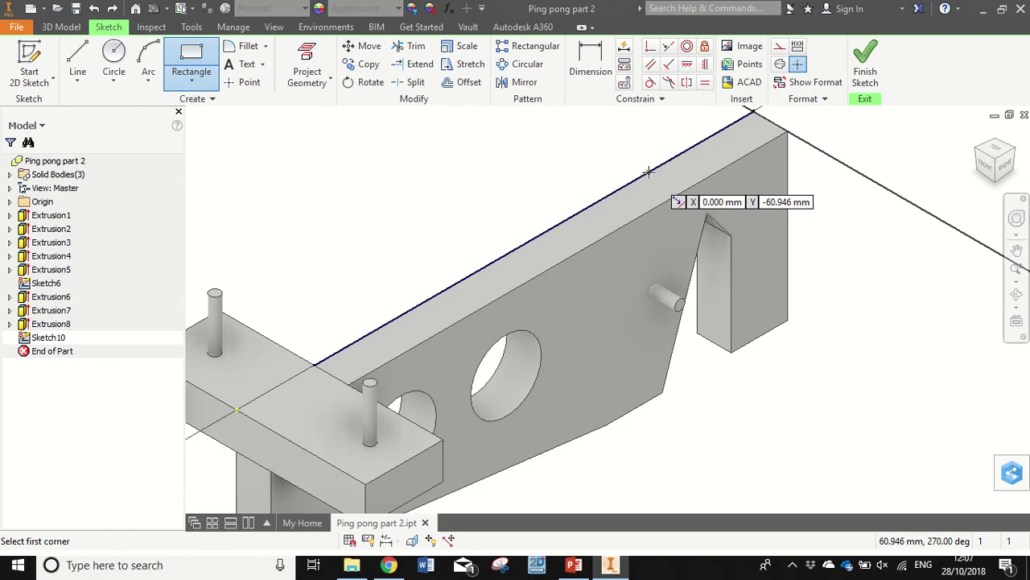
From the top view, draw a 75 mm rectangle from the arm's edge across its top face.
drag(998, 156, 1003, 161)
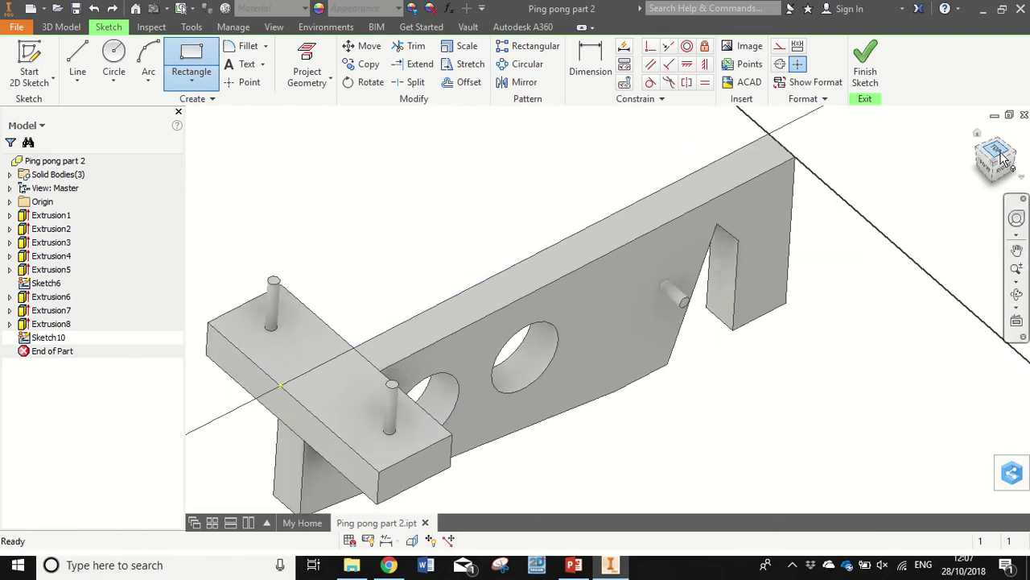
click(1001, 157)
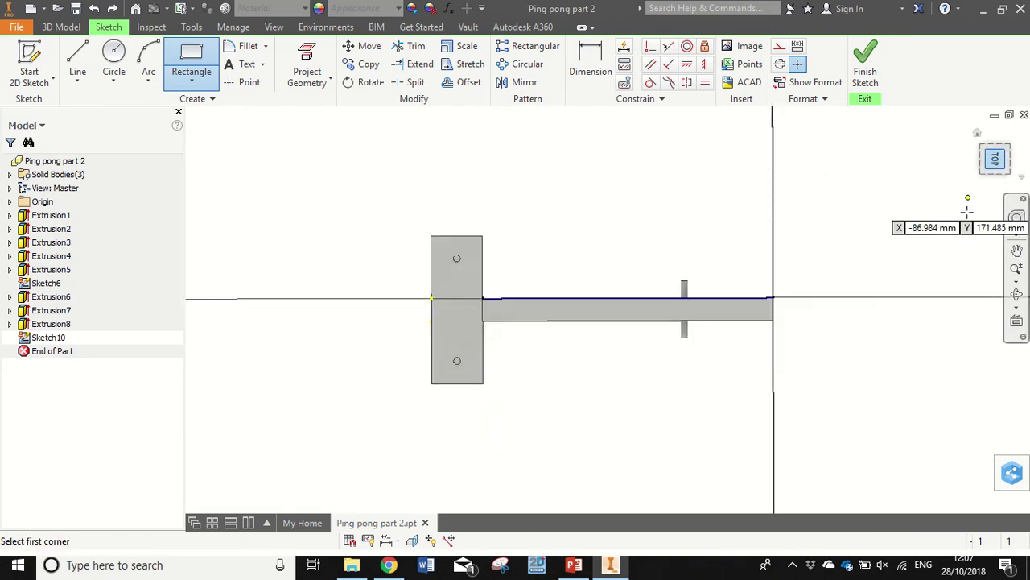
click(709, 299)
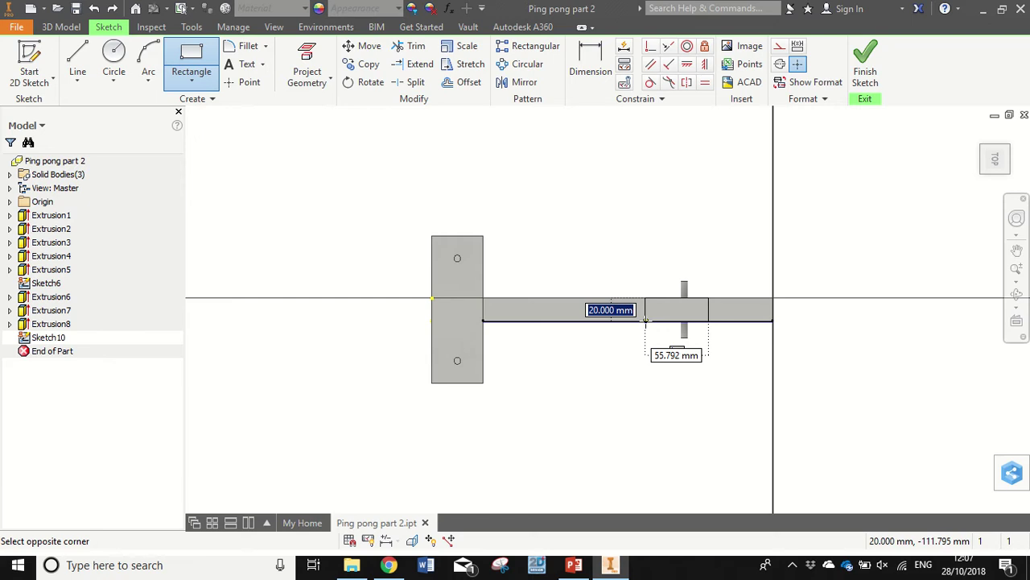
key(Tab)
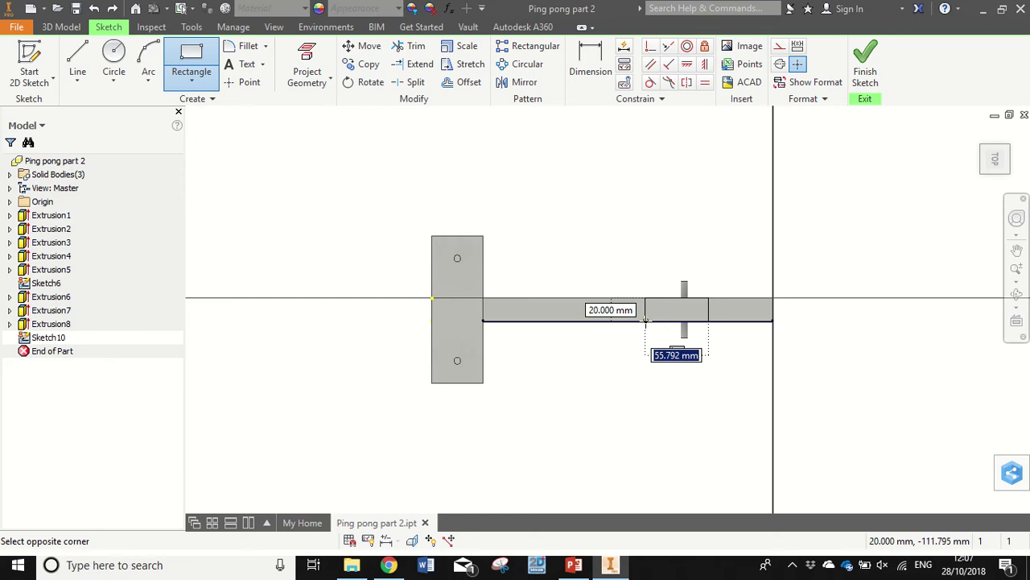
text(75)
key(Return)
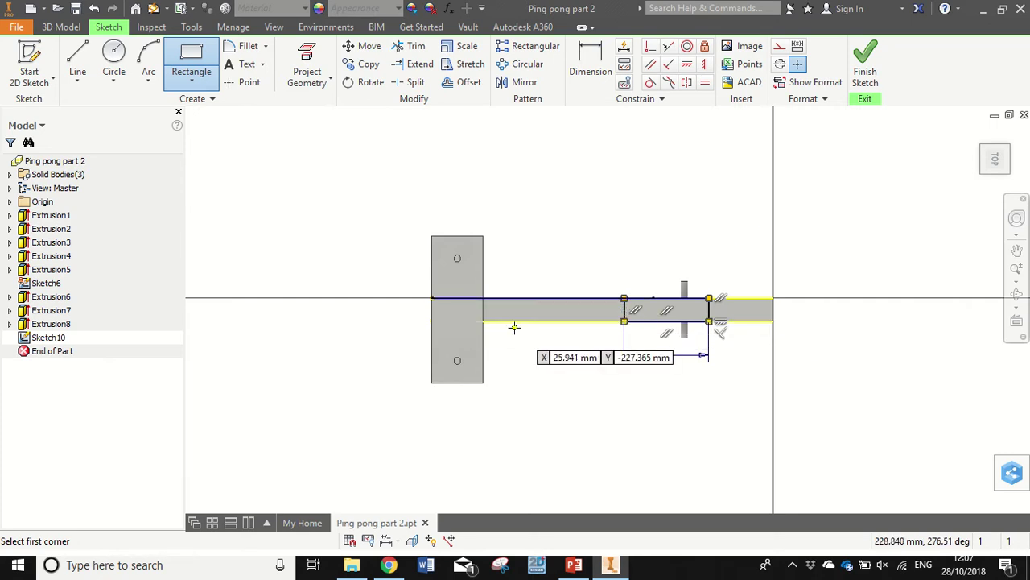
key(Escape)
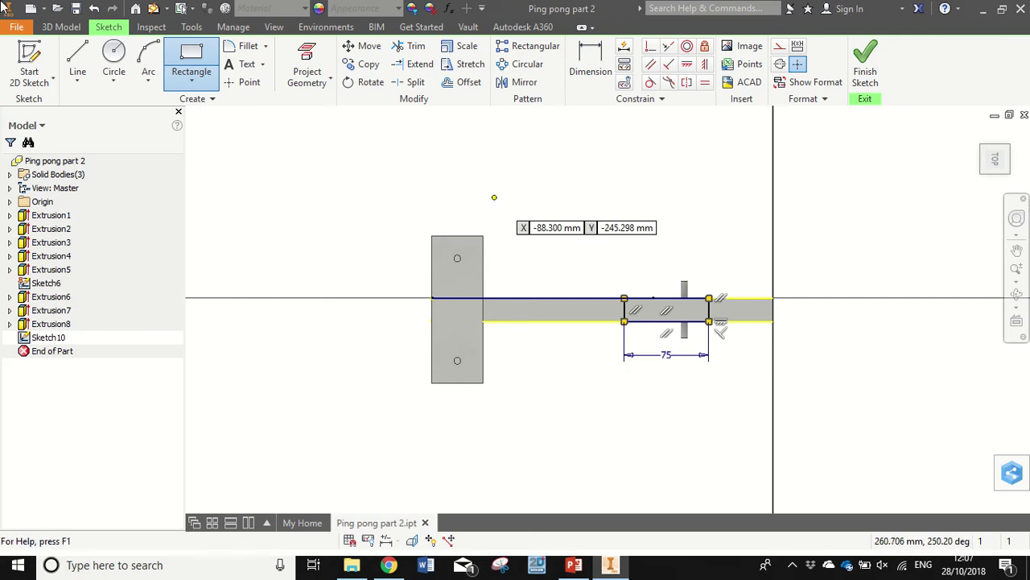
Extrude the 75 mm rectangle 15 mm as a new solid, creating Extrusion9.
click(61, 26)
click(69, 73)
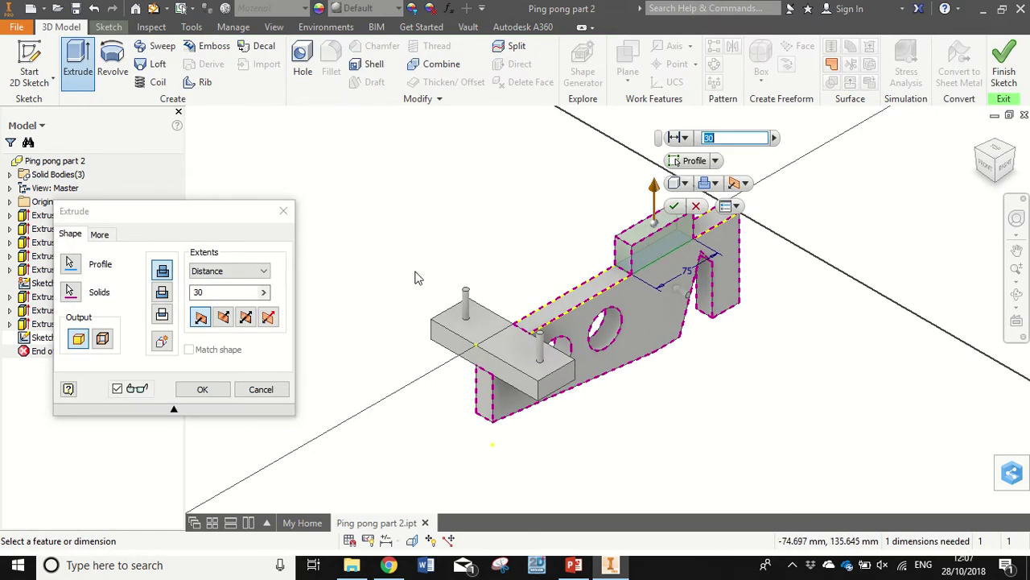
click(162, 345)
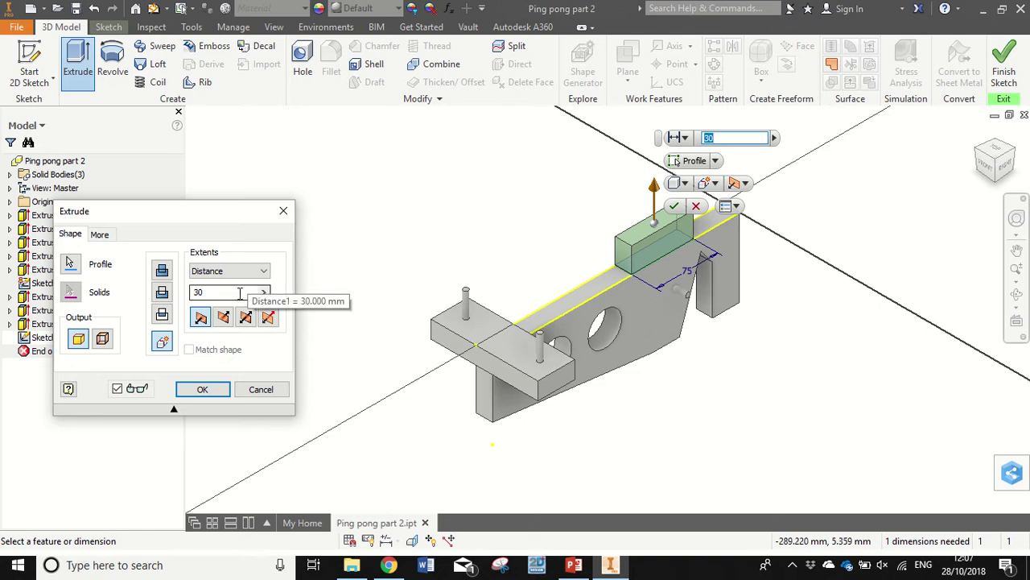
double_click(239, 293)
text(15)
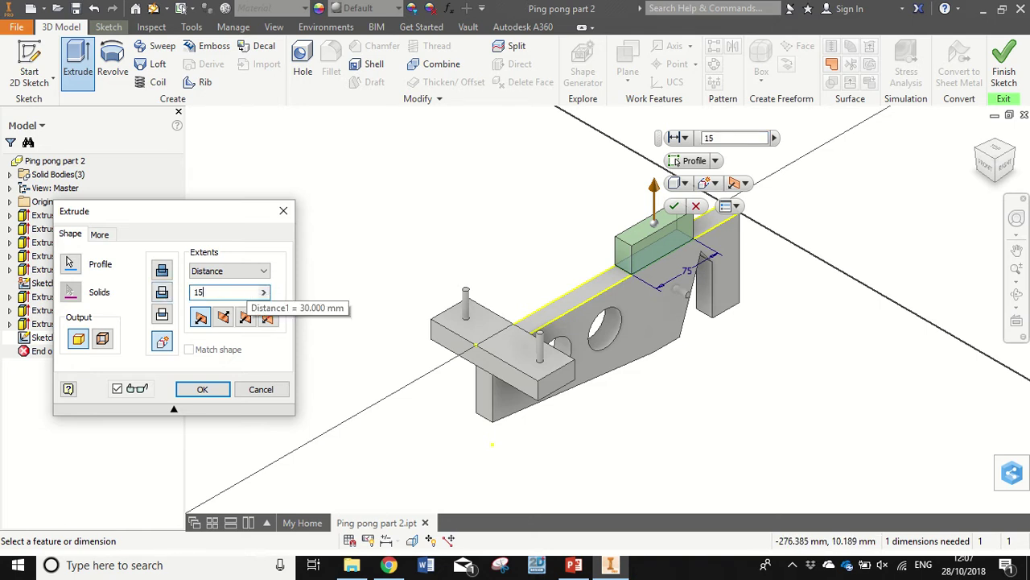
click(203, 389)
Orbit the model to view the new block on the arm from a different angle.
click(1016, 293)
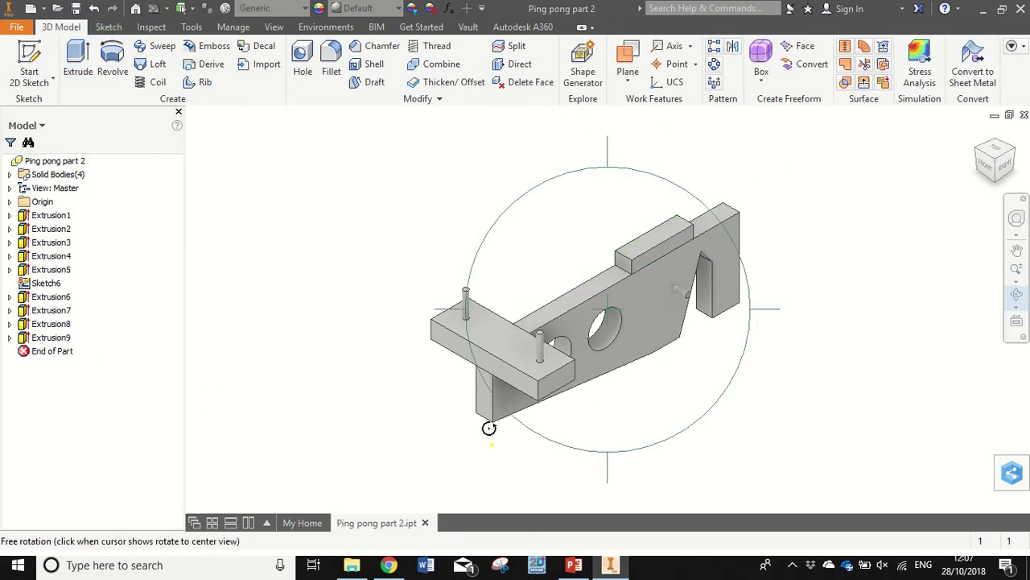
drag(580, 384, 547, 395)
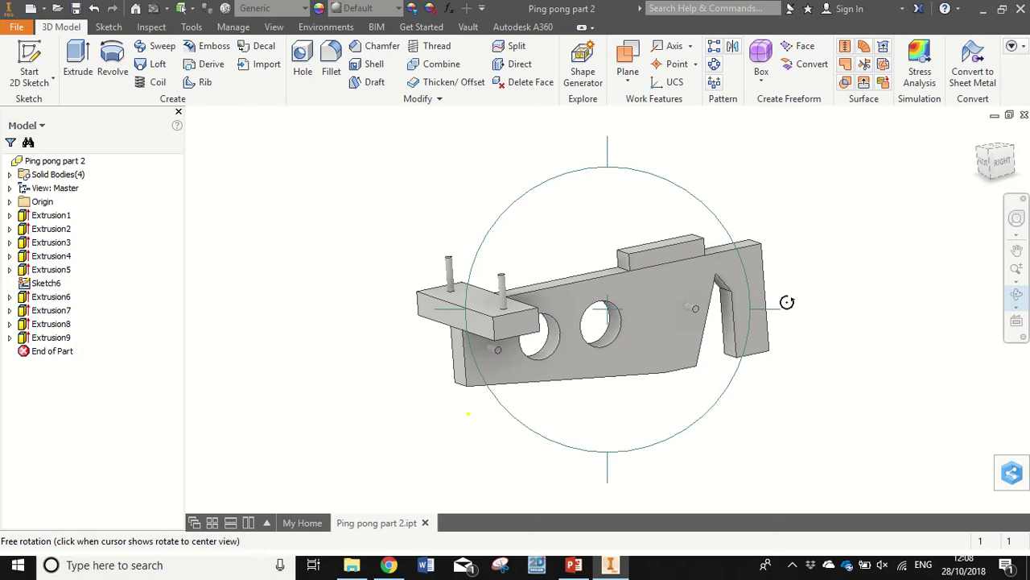
drag(789, 301, 659, 320)
click(1017, 251)
click(1017, 250)
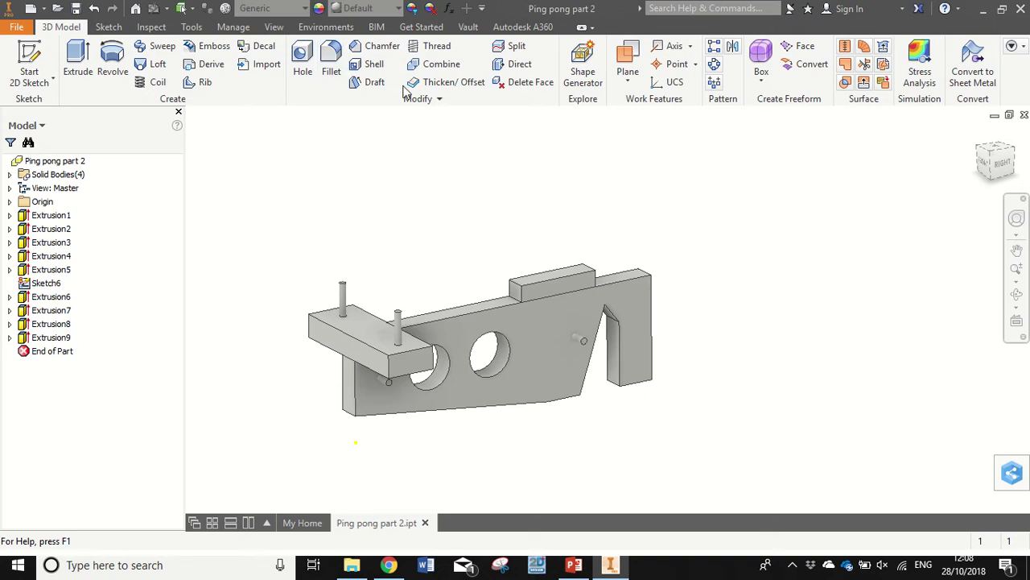
click(1016, 294)
drag(687, 356, 605, 381)
key(Escape)
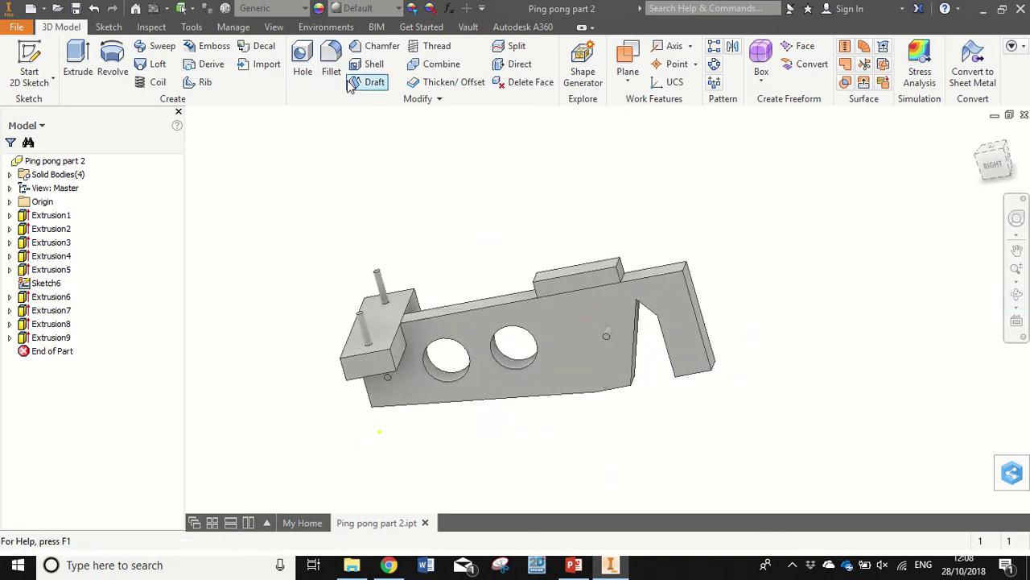
Add a 30 mm fillet (Fillet1) to the hooked arm's top outer corner edge.
click(331, 64)
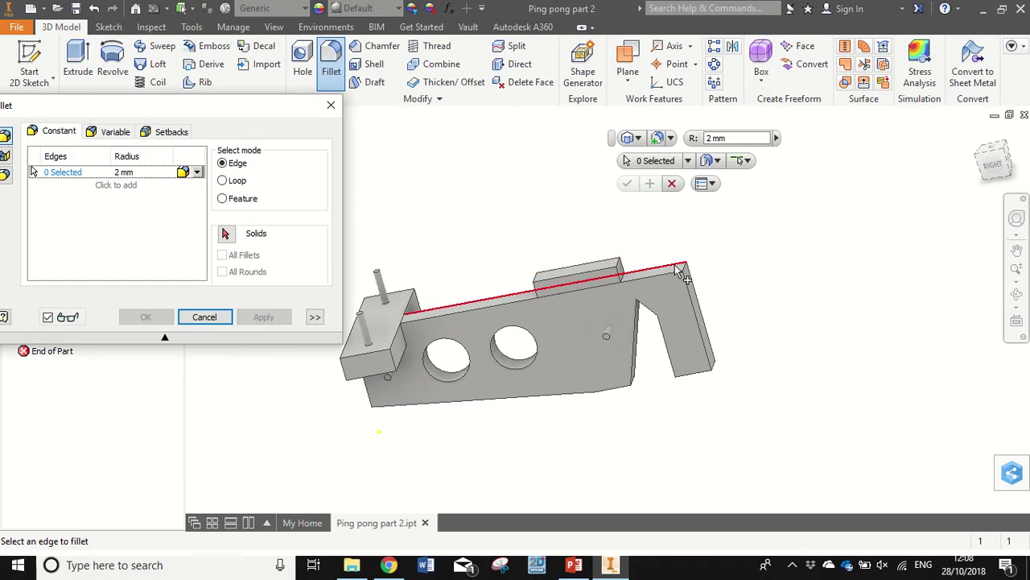
click(686, 267)
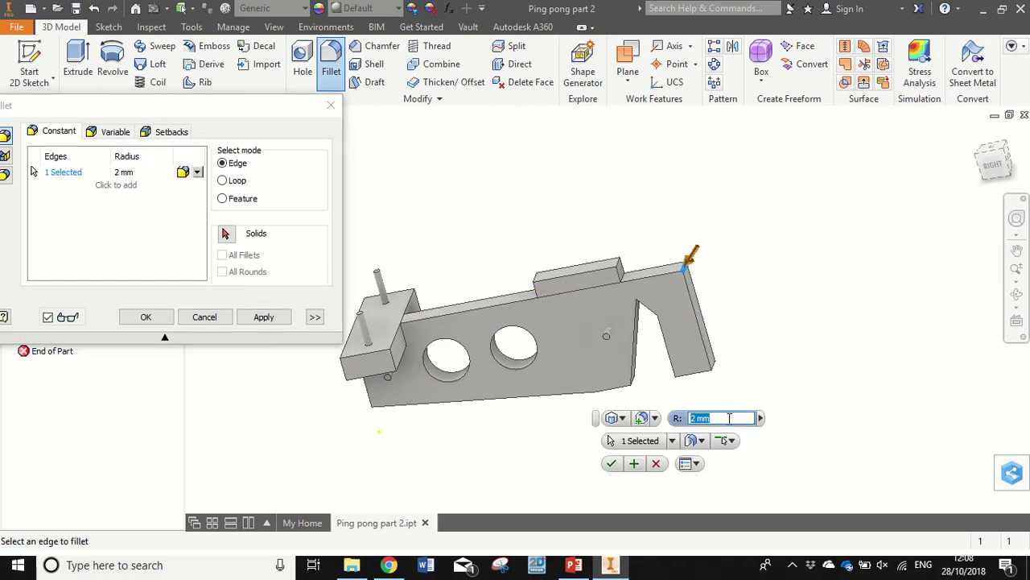
text(50)
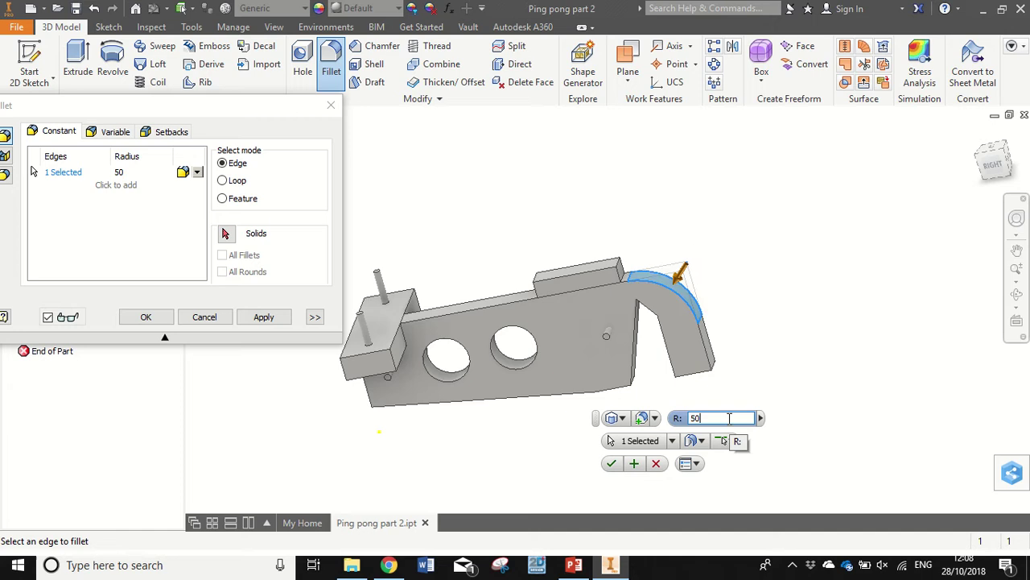
key(BackSpace)
key(BackSpace)
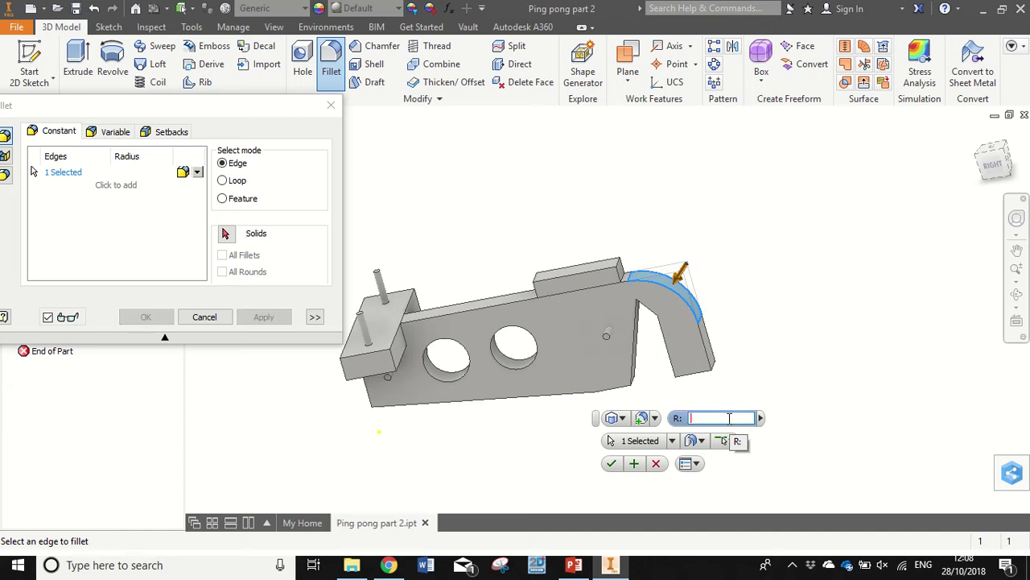
text(30)
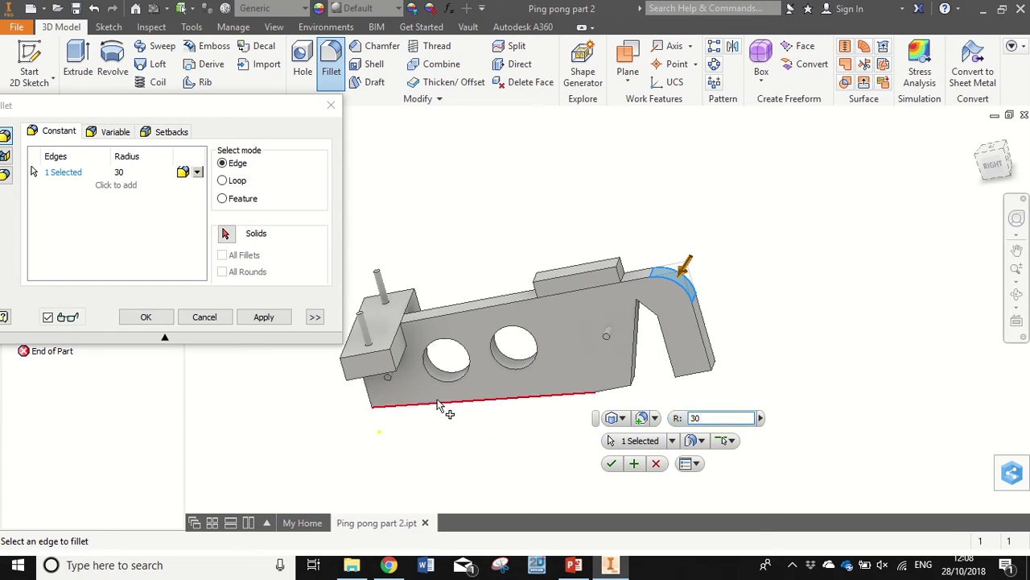
click(170, 316)
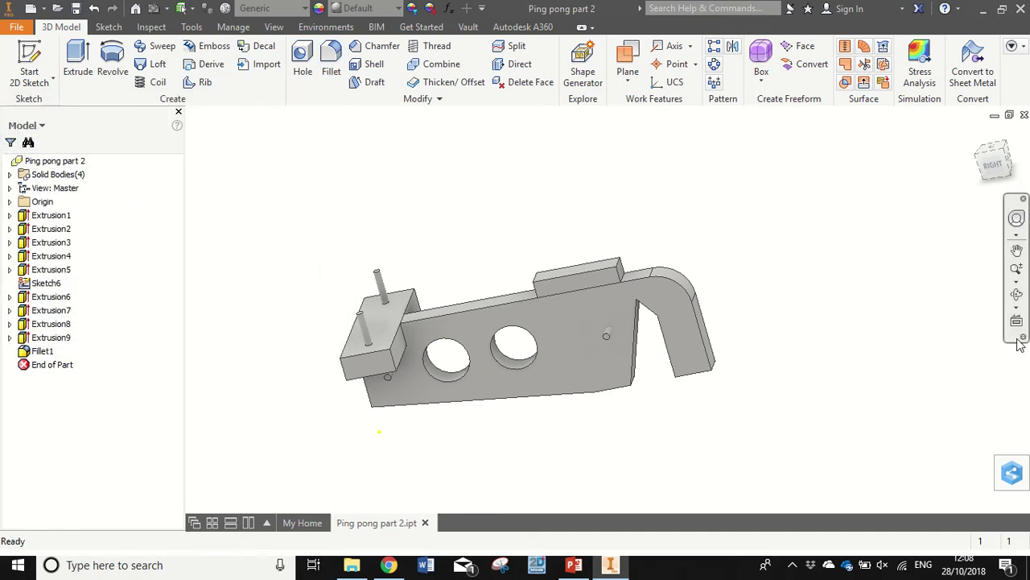
Zoom in on the hook end and fillet the vertical notch edge beside the slot at 5 mm.
click(1016, 294)
drag(659, 408, 690, 386)
click(1017, 269)
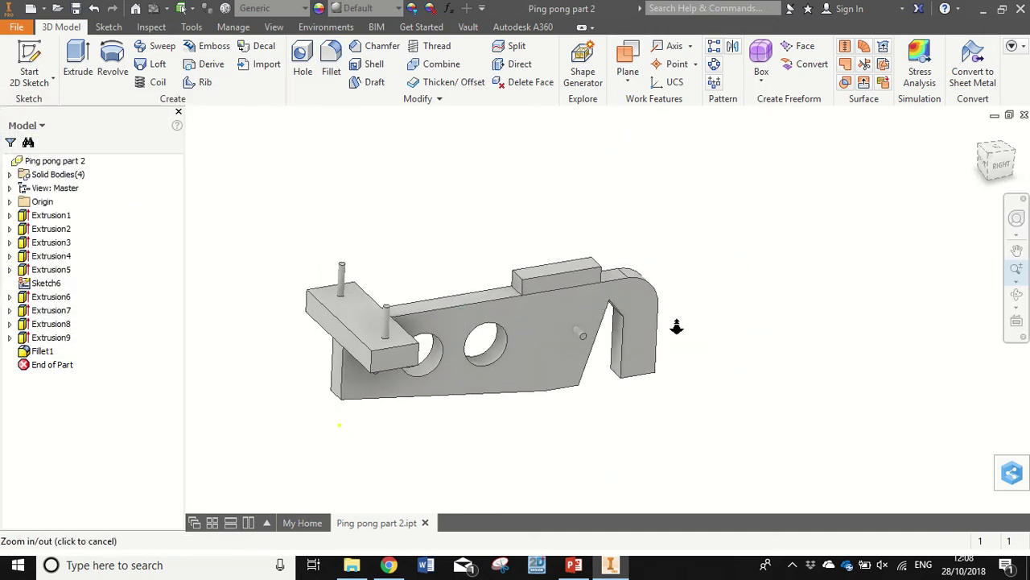
drag(676, 327, 656, 364)
key(Escape)
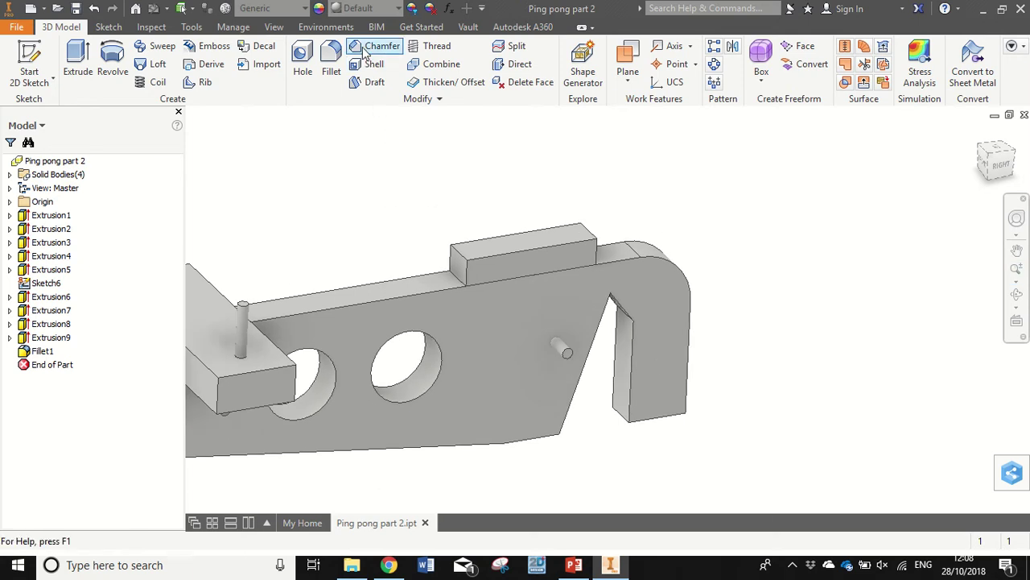
click(333, 69)
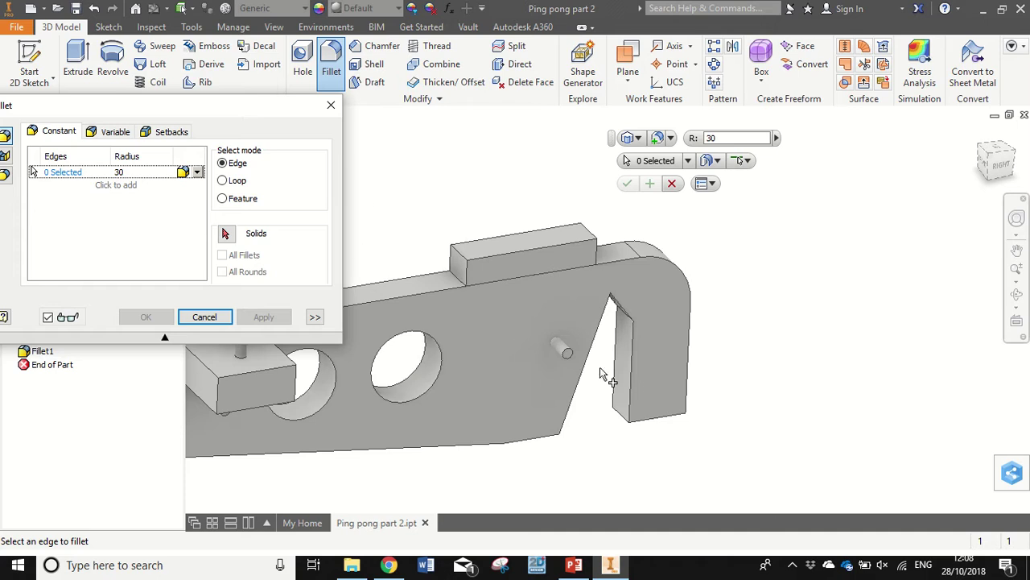
click(637, 383)
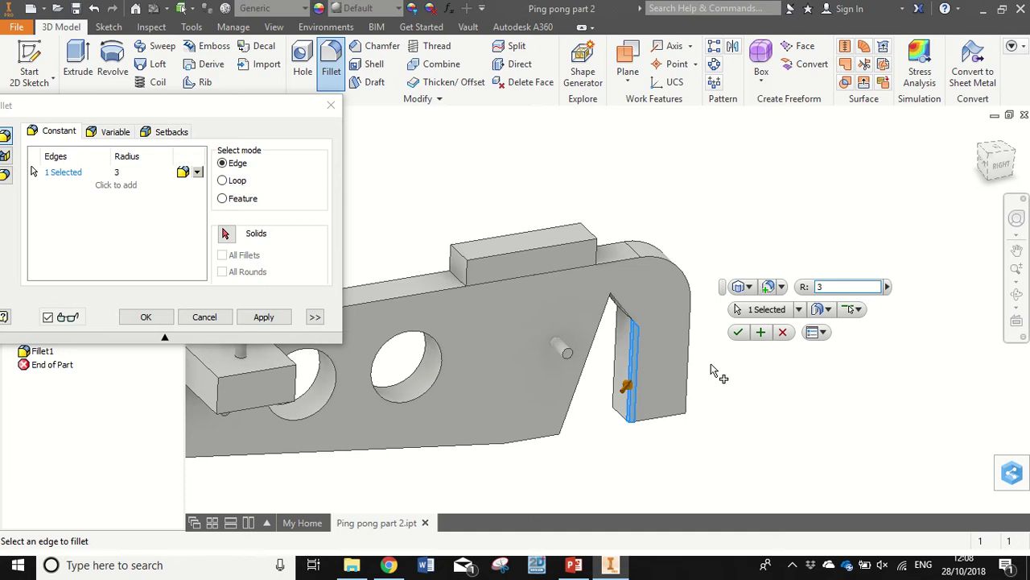
text(5)
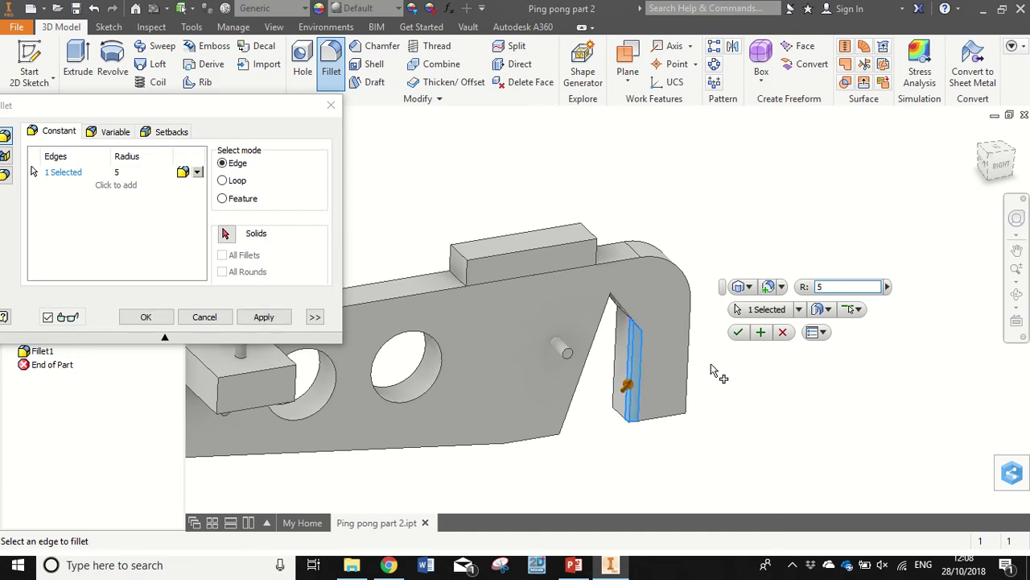
click(256, 318)
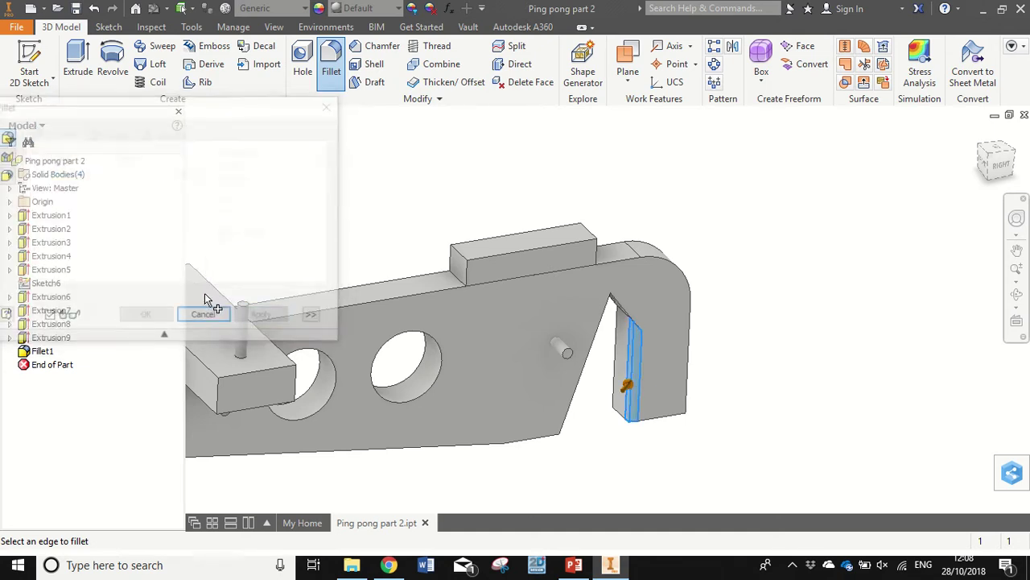
Chamfer the plate's long top edge and curved hook edge by 2 mm, creating Chamfer1.
click(331, 107)
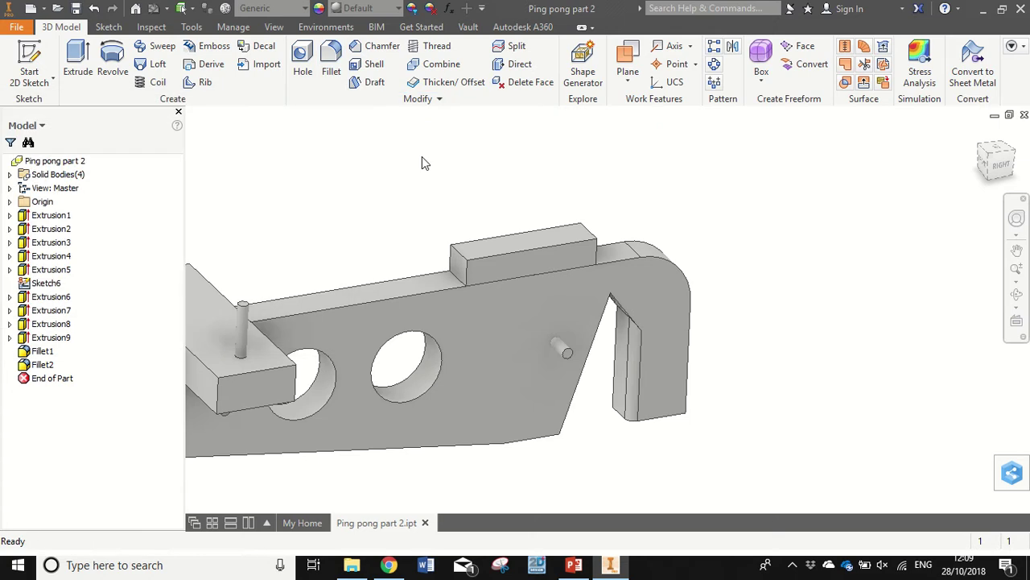
click(380, 48)
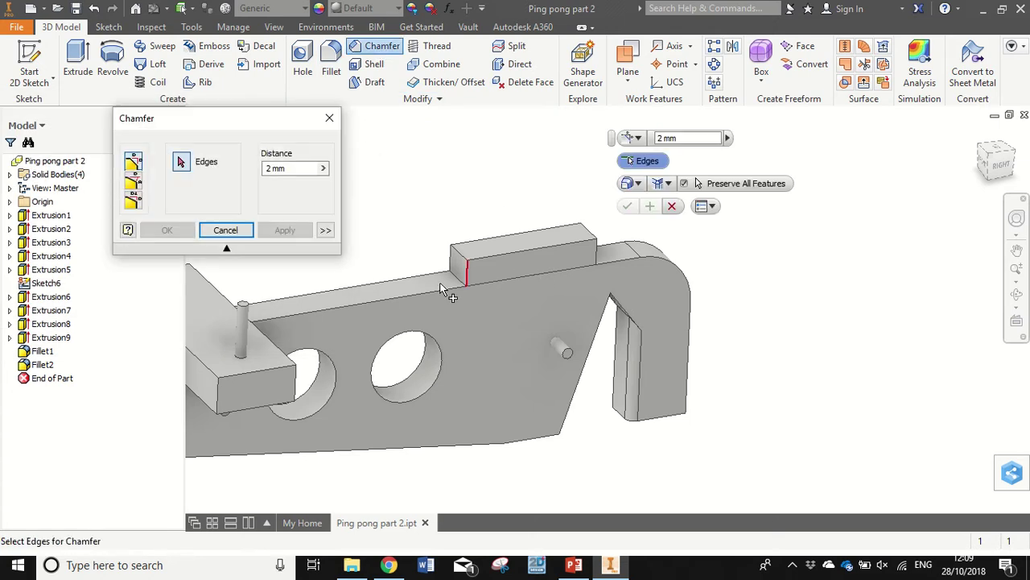
click(400, 300)
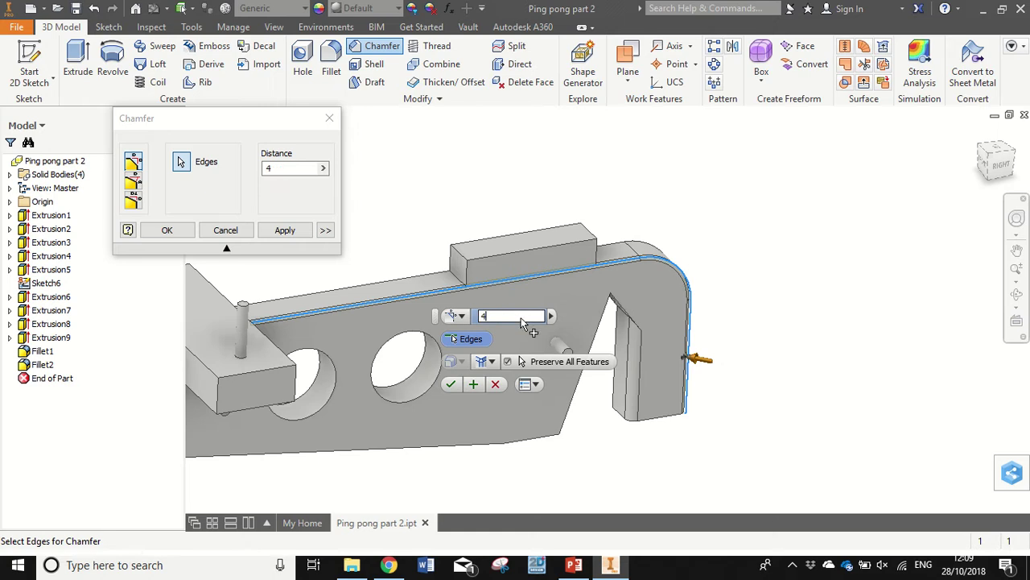
click(521, 317)
key(BackSpace)
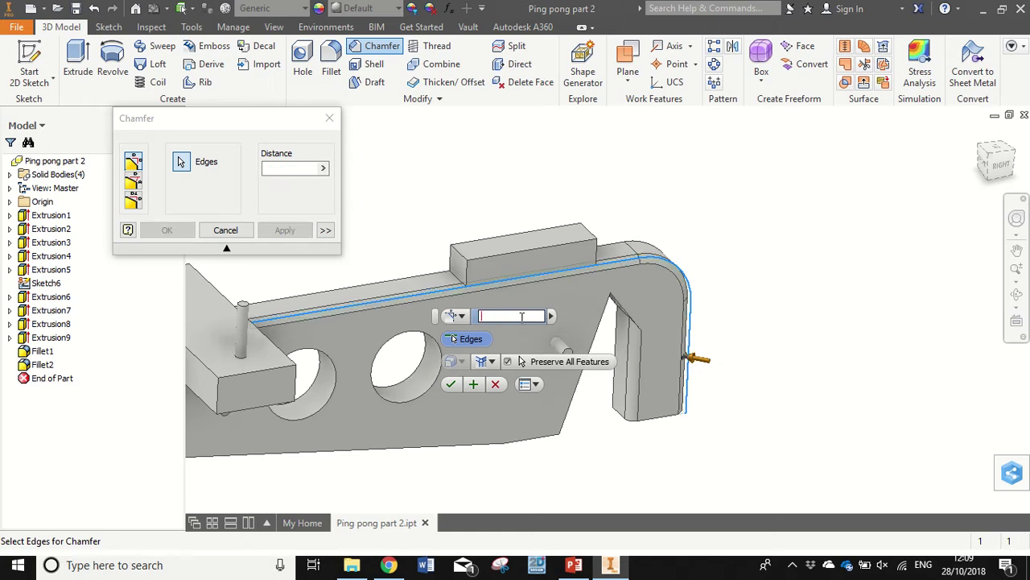
text(2)
click(309, 235)
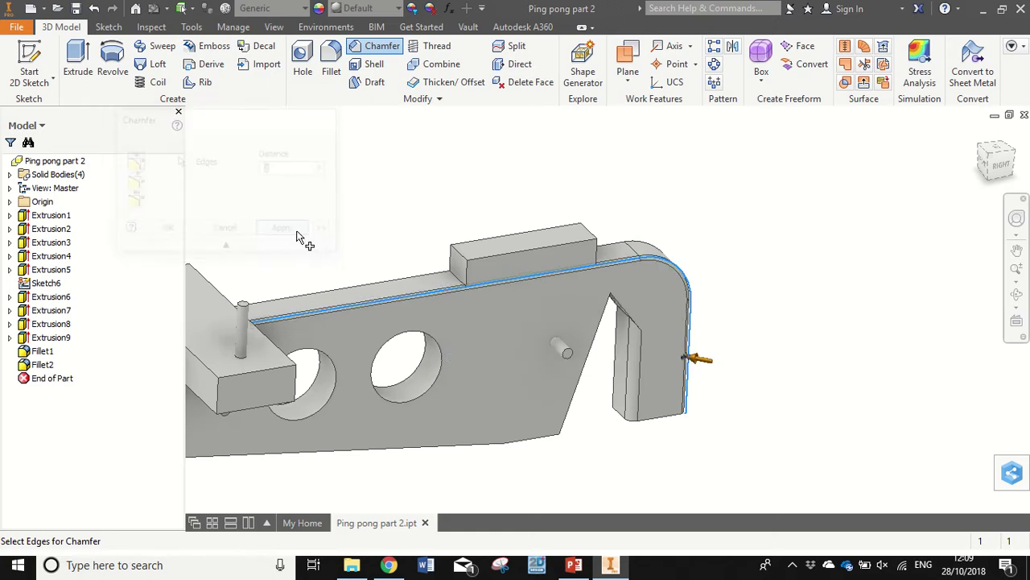
click(330, 118)
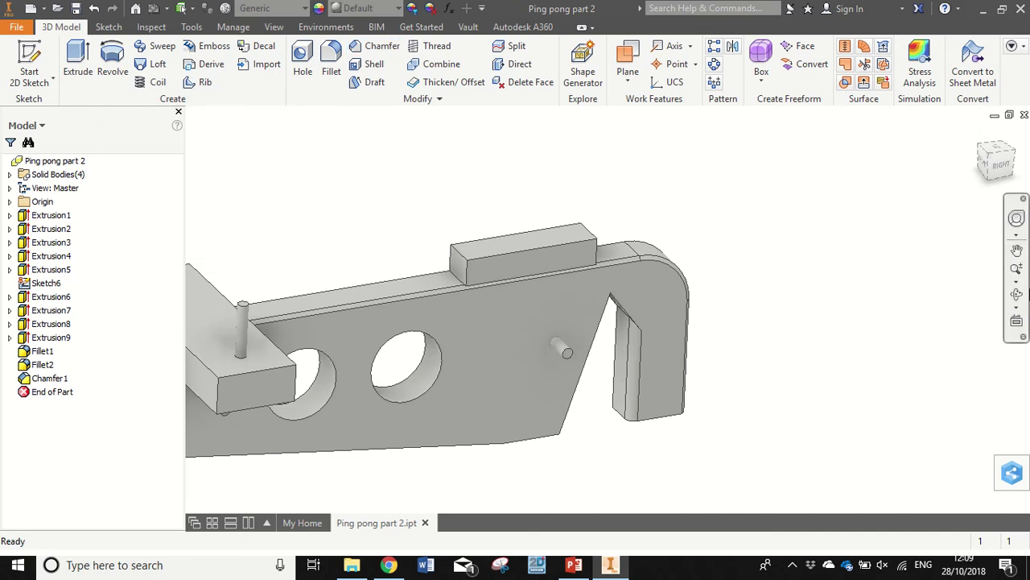
click(1017, 294)
Orbit to an angled side view and pan so the whole part is centred.
mouse_move(559, 339)
mouse_down()
mouse_move(619, 347)
mouse_move(524, 244)
mouse_move(559, 345)
mouse_up()
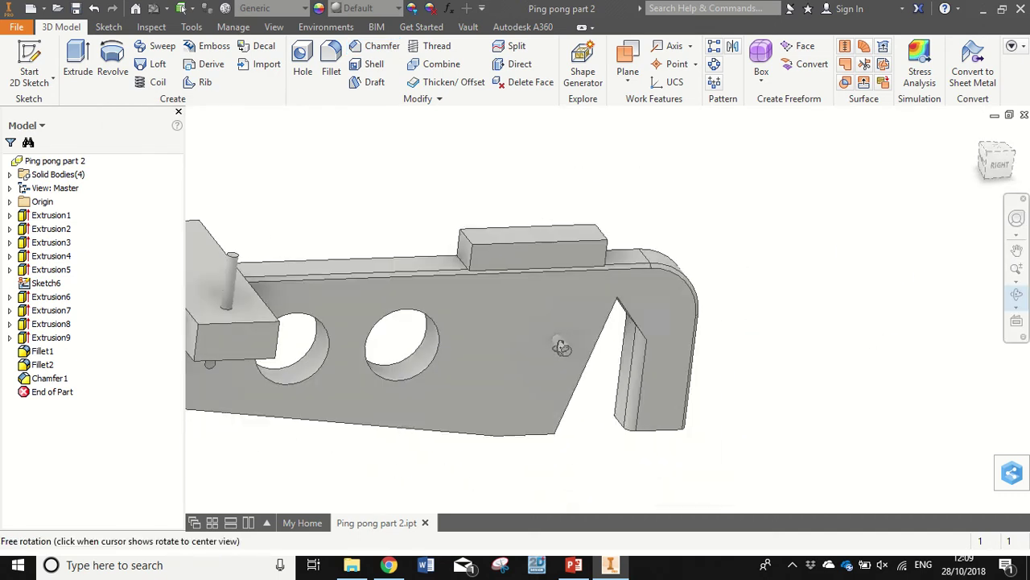
drag(796, 350, 789, 323)
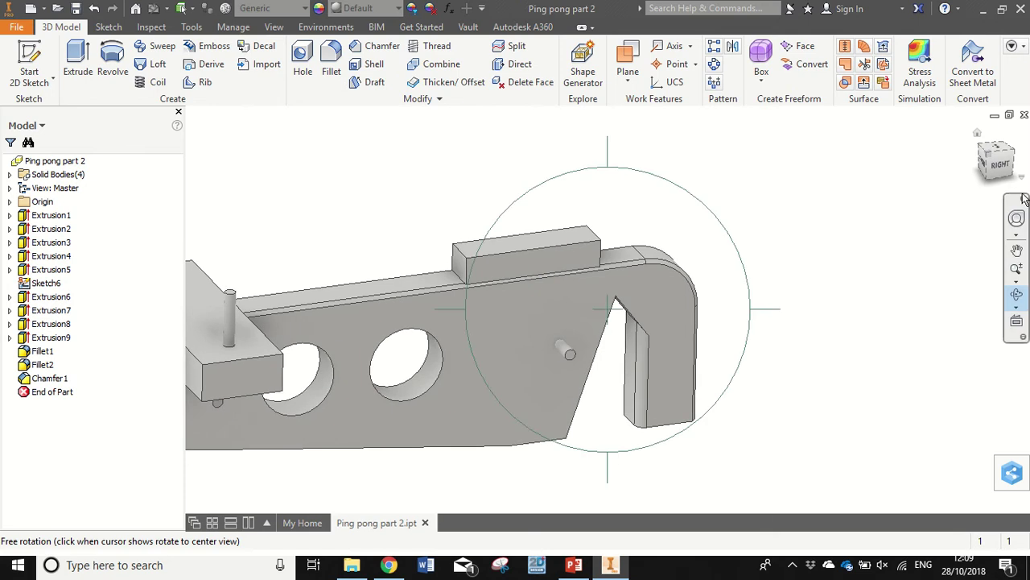
key(Escape)
click(1017, 250)
drag(488, 390, 589, 353)
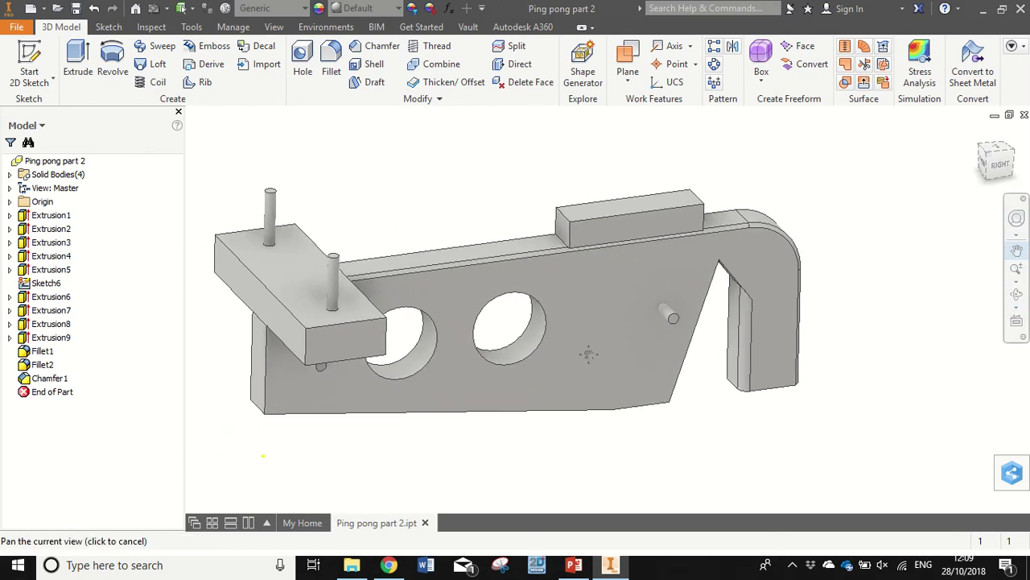
drag(589, 354, 589, 362)
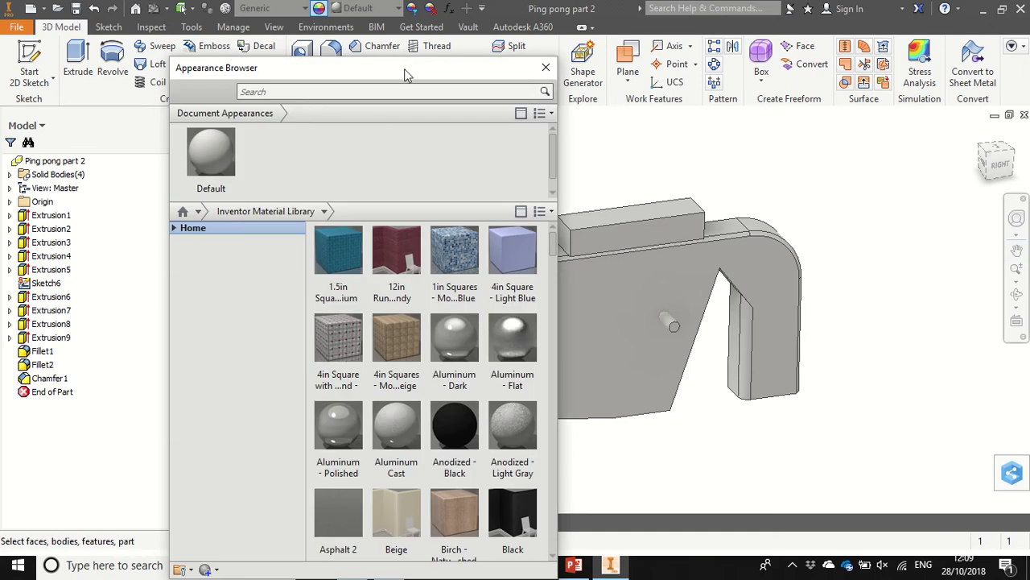
Search the appearance library for 'pine' and add Yellow Pine to the document's appearances.
drag(406, 74, 218, 55)
click(173, 73)
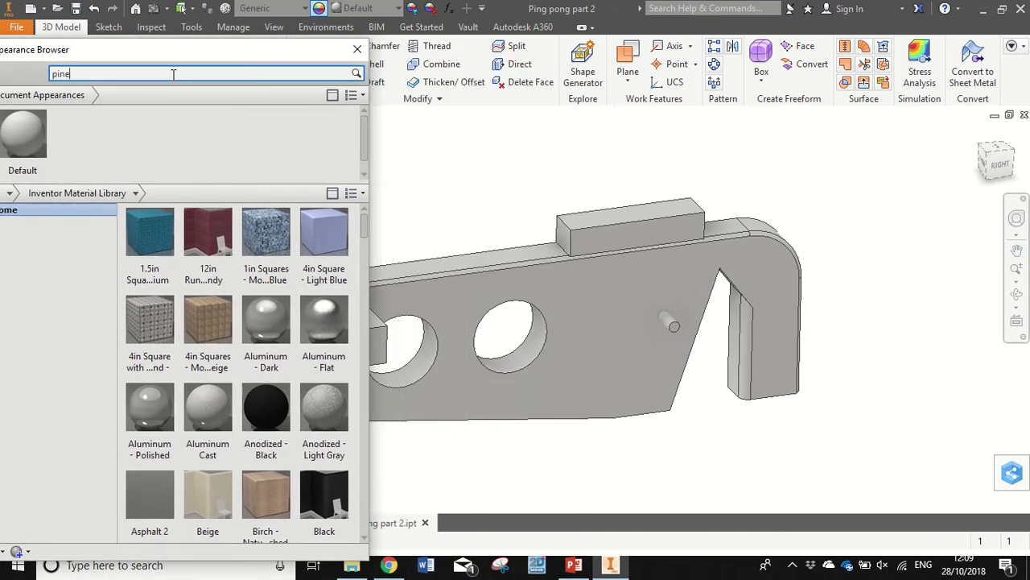
text(pine)
key(Return)
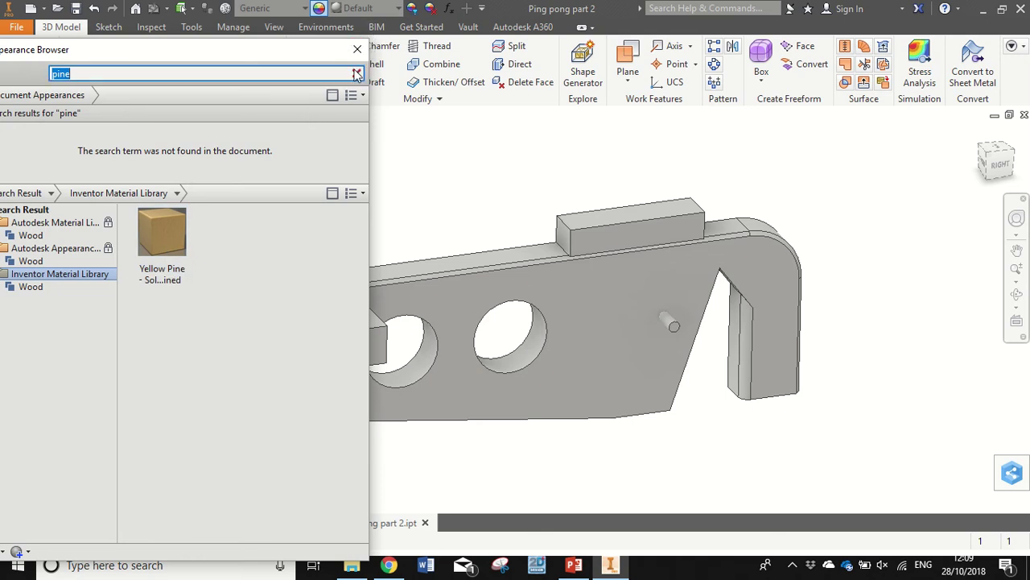
drag(264, 53, 849, 118)
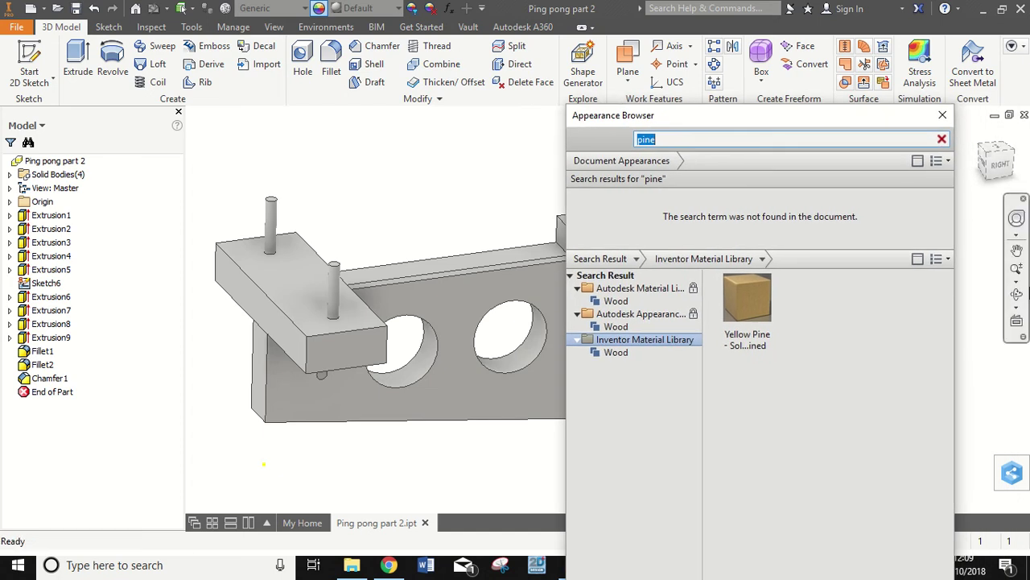
click(1017, 268)
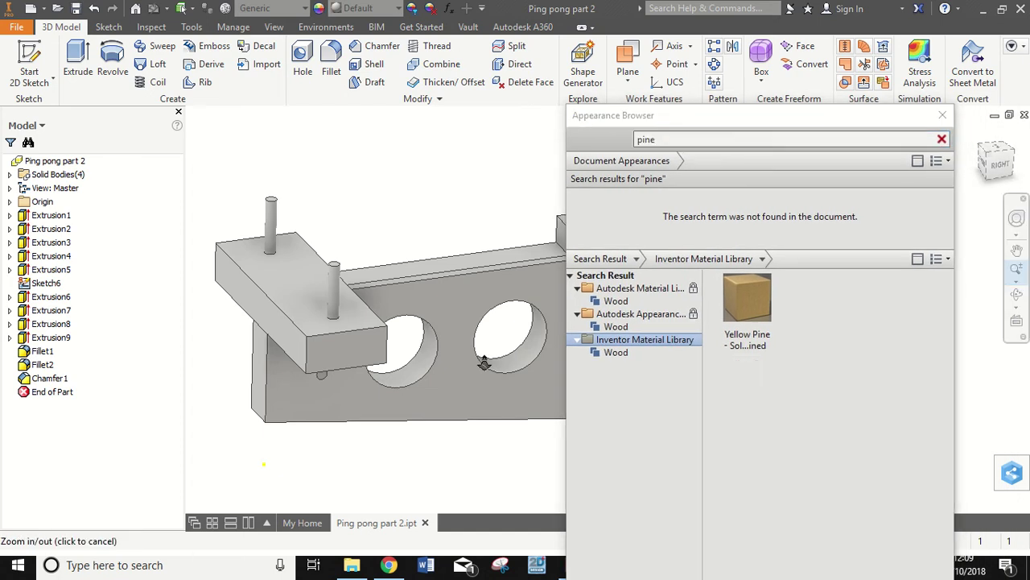
drag(484, 362, 485, 327)
drag(759, 119, 206, 90)
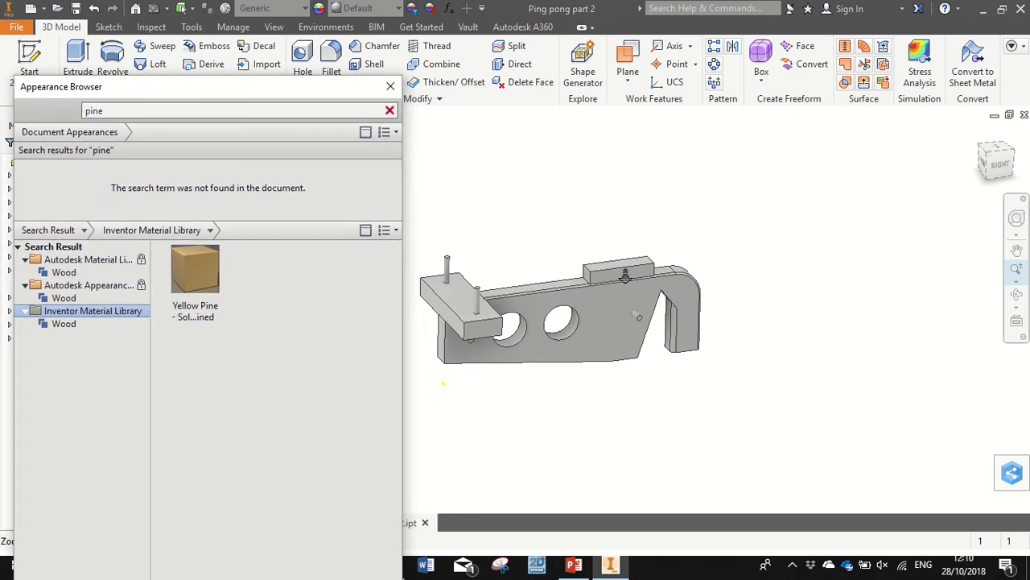
click(187, 319)
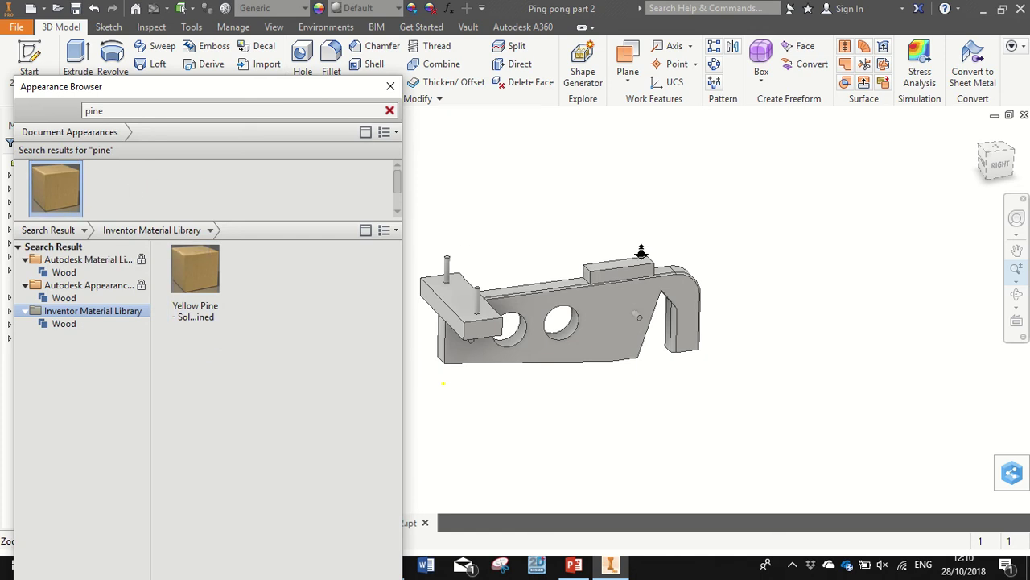
Shift the part right and window-select the whole part.
click(503, 143)
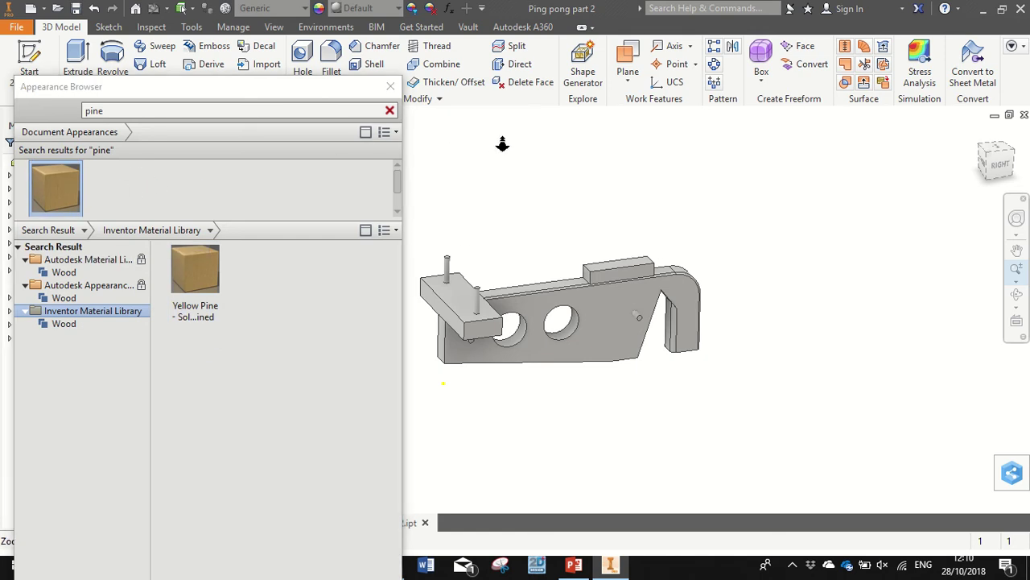
middle_drag(727, 299, 791, 304)
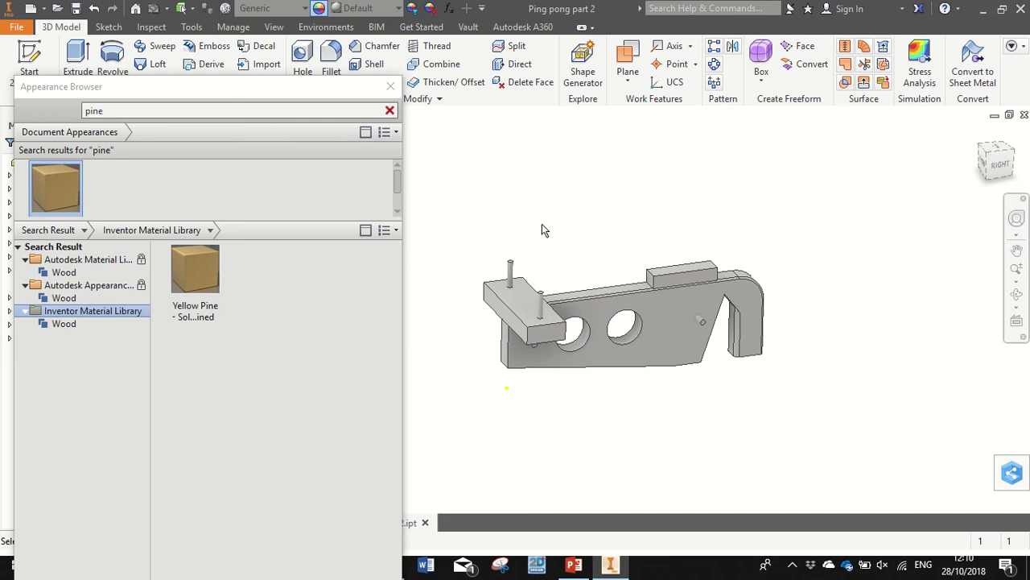
drag(455, 219, 899, 469)
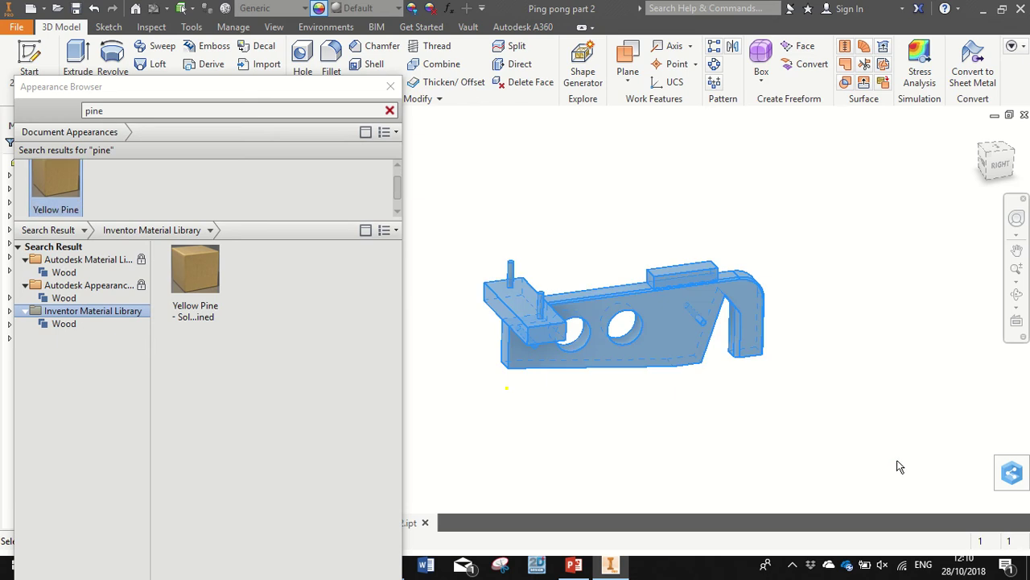
Apply the Yellow Pine appearance to the whole selected part and close the Appearance Browser.
click(54, 192)
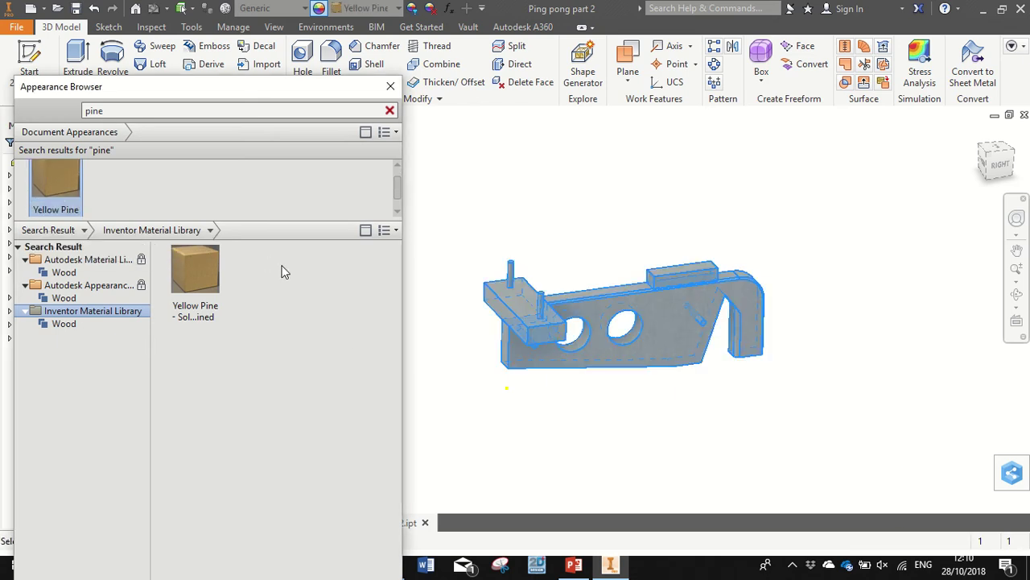
click(490, 416)
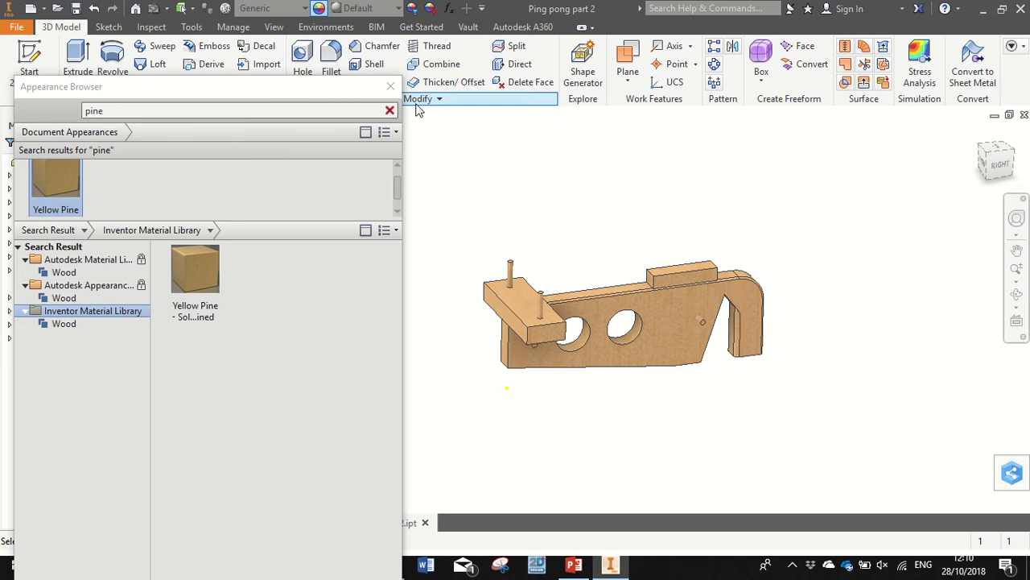
click(390, 86)
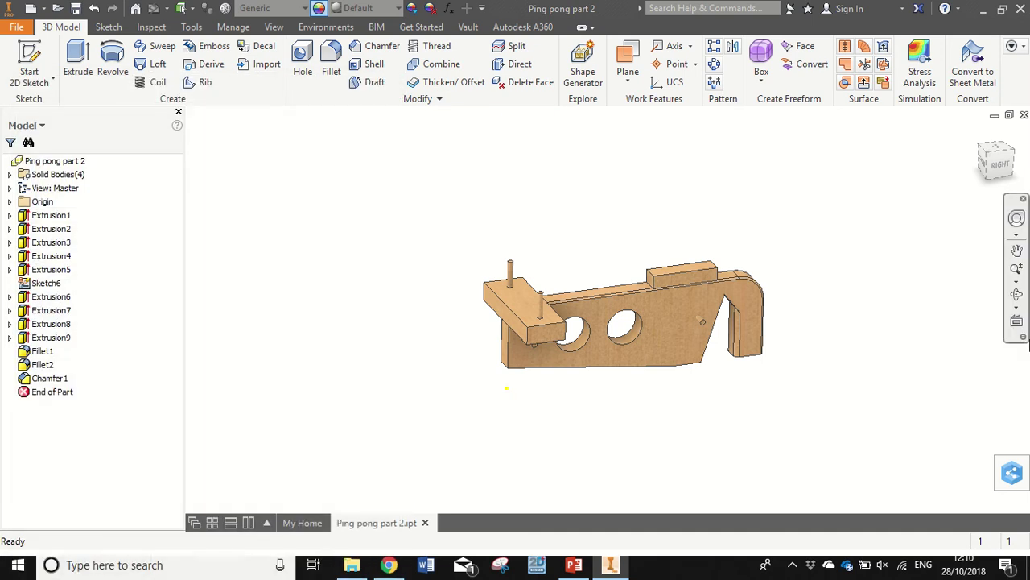
Orbit the part to inspect the Yellow Pine wood finish from several angles.
click(1017, 294)
drag(551, 399, 673, 351)
drag(775, 347, 781, 368)
drag(680, 351, 681, 354)
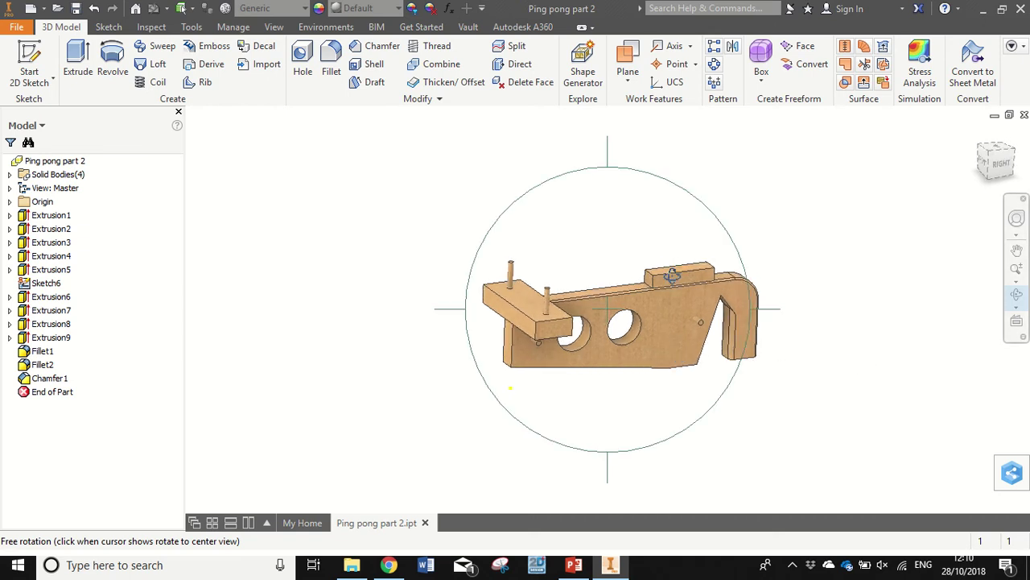
key(Escape)
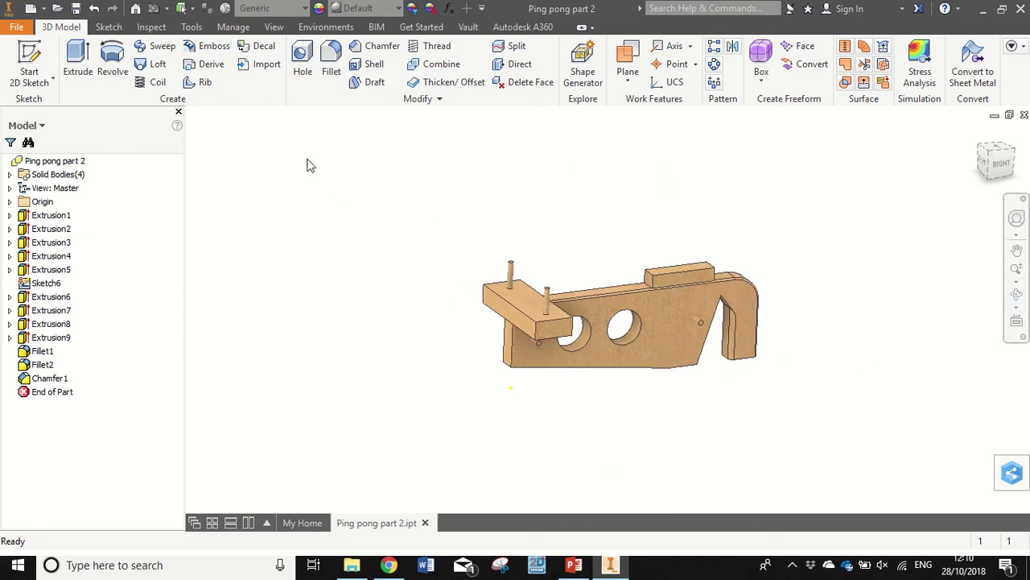
Search appearances for 'plastic' and add Low Gloss - Black to the document appearances.
click(318, 9)
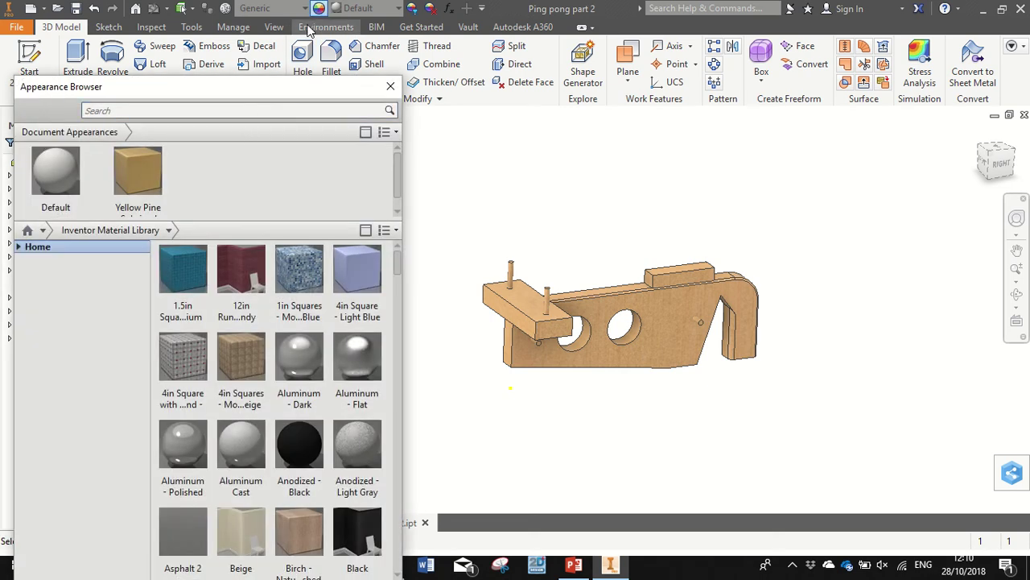
click(251, 112)
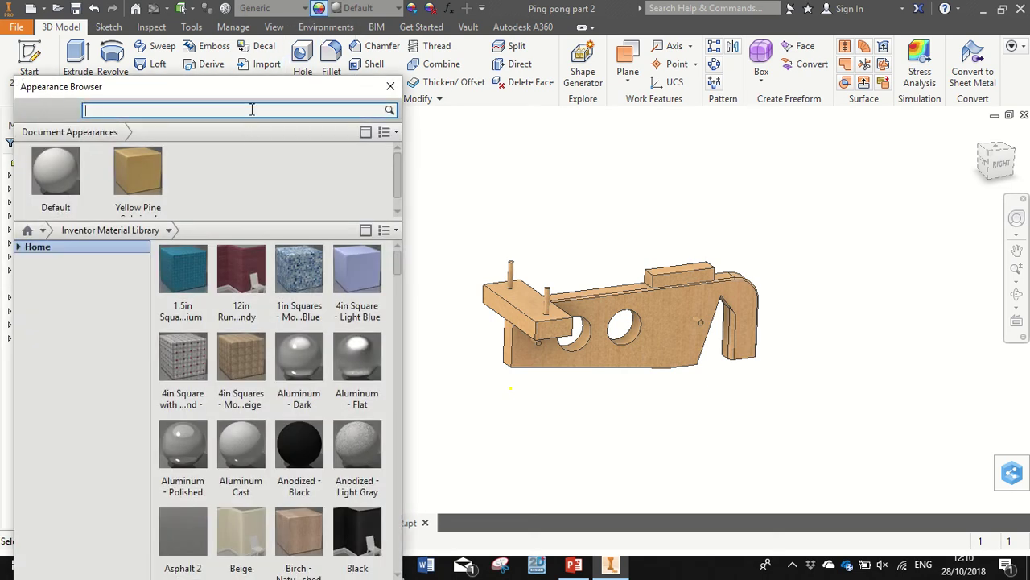
key(Return)
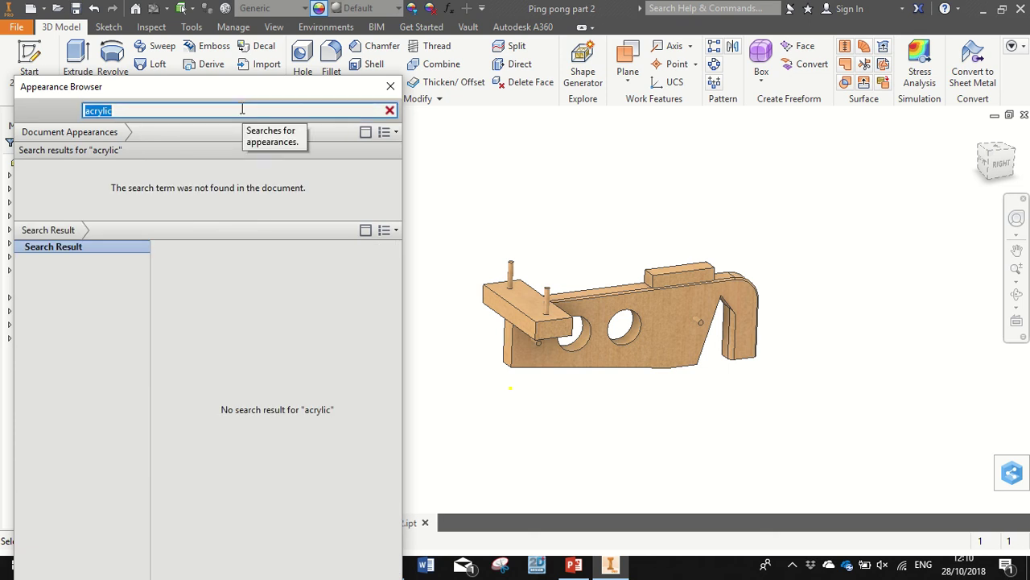
text(pls)
text(stic)
key(Return)
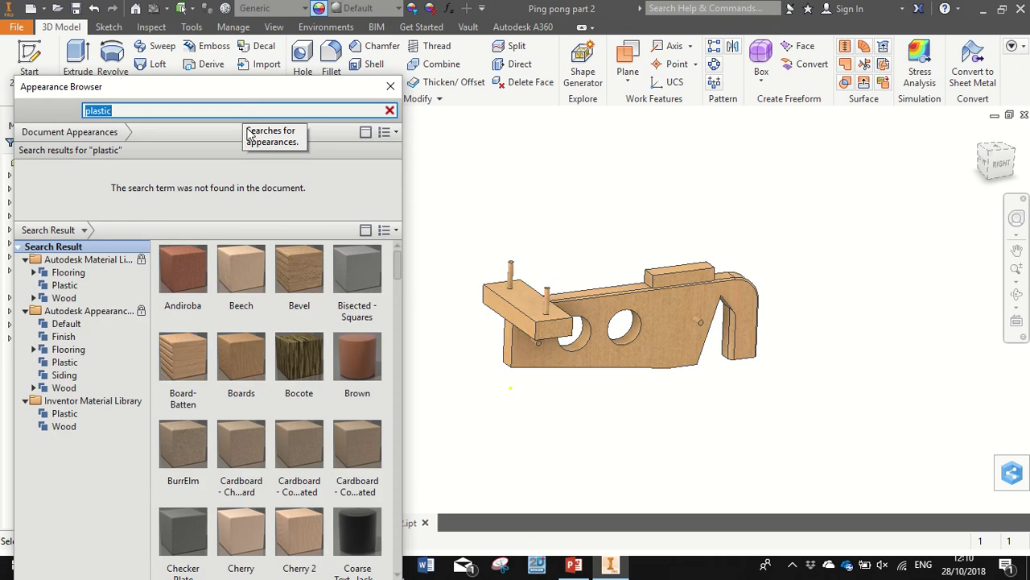
drag(400, 271, 390, 364)
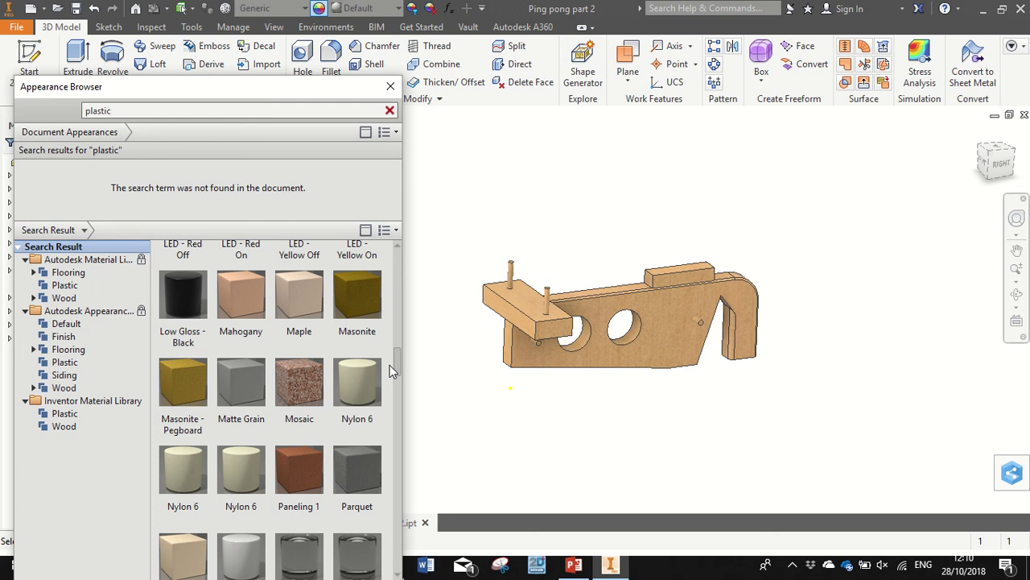
mouse_move(213, 305)
click(179, 343)
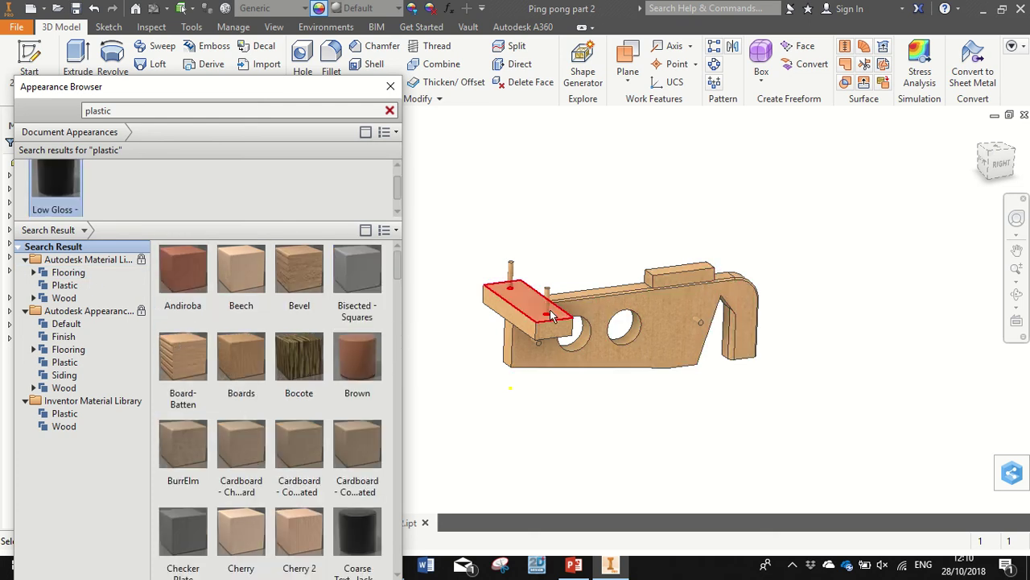
Make the large perforated side plate Low Gloss - Black and orbit to inspect it.
click(672, 326)
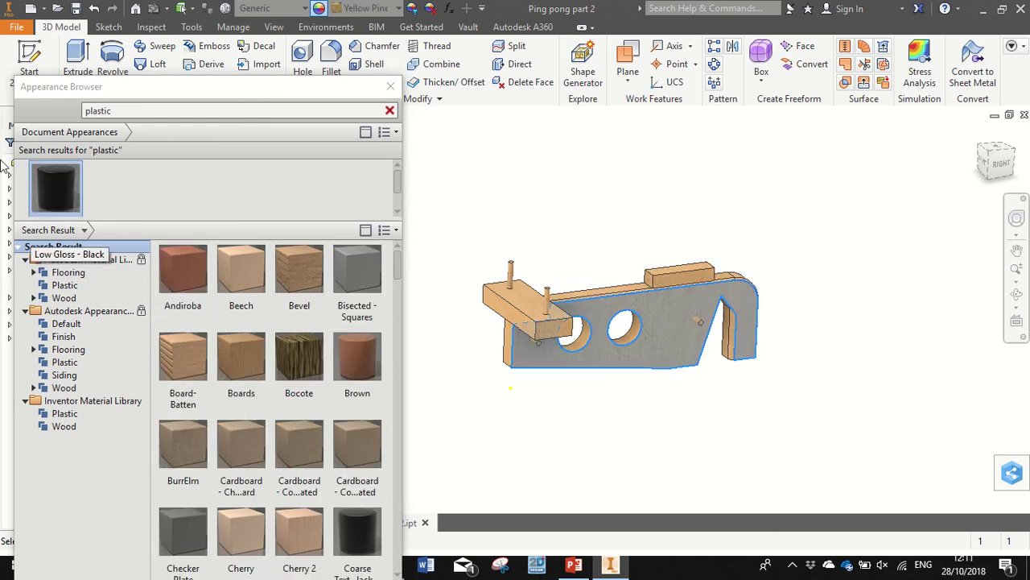
click(58, 201)
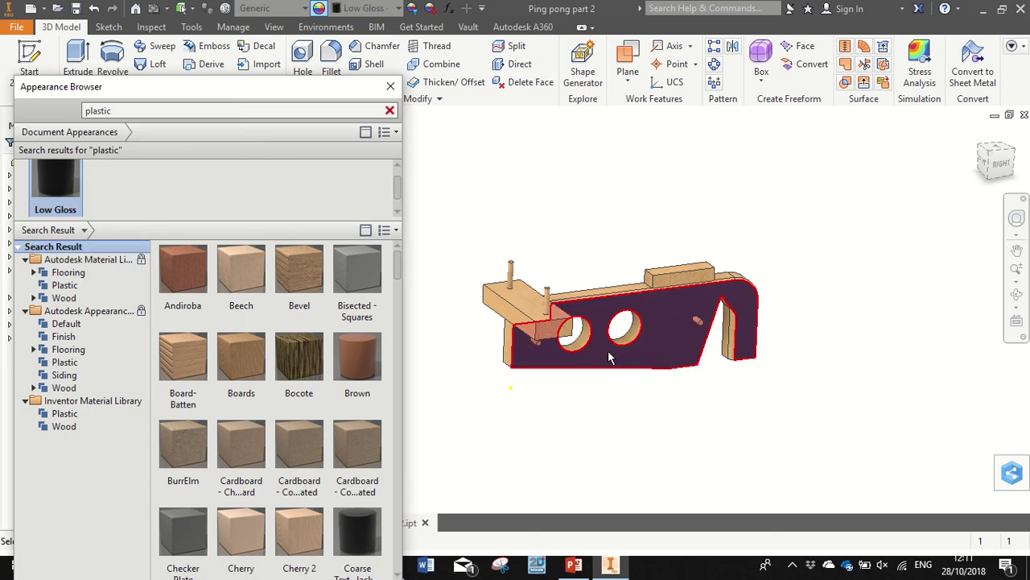
click(823, 479)
click(1017, 294)
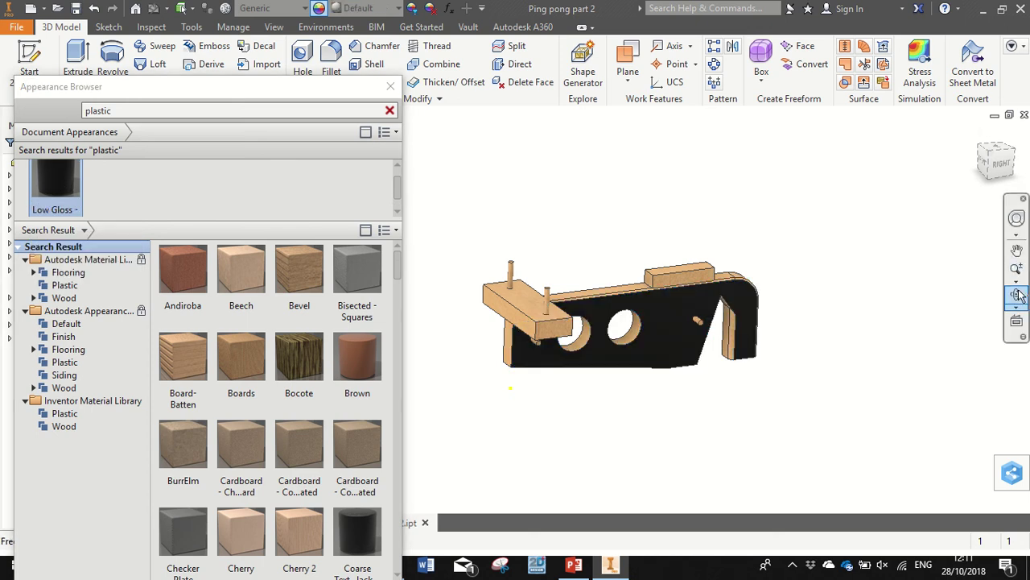
mouse_move(571, 389)
mouse_down()
mouse_move(609, 417)
mouse_move(564, 394)
mouse_up()
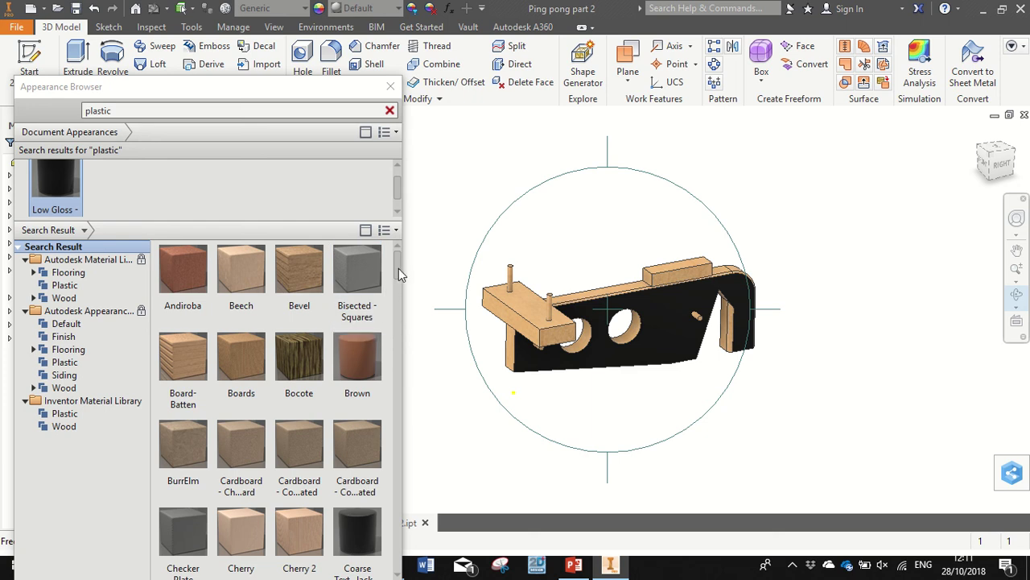
drag(395, 270, 552, 288)
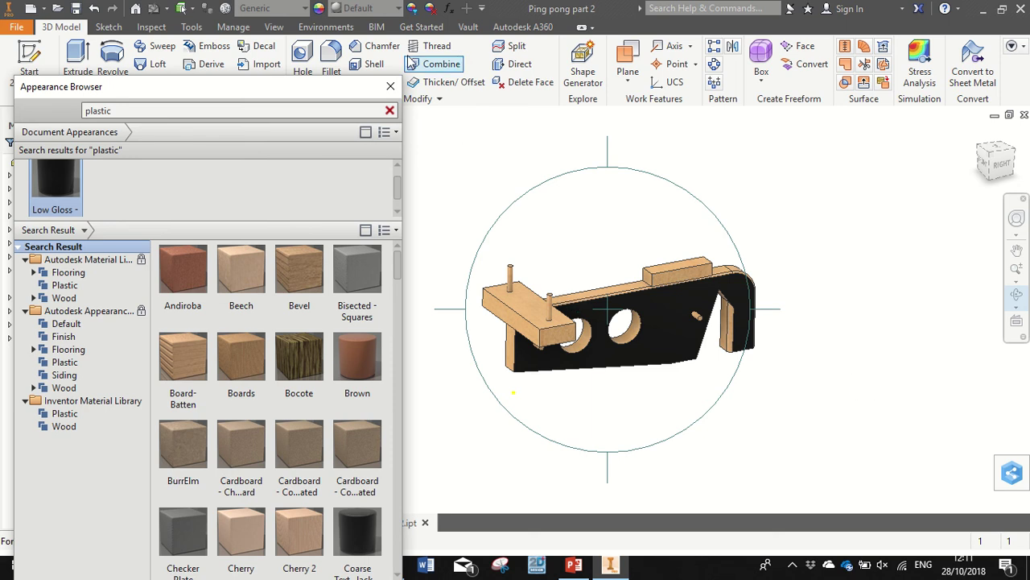
Close the Appearance Browser, then zoom in and pan so the wooden part fills the view.
click(390, 87)
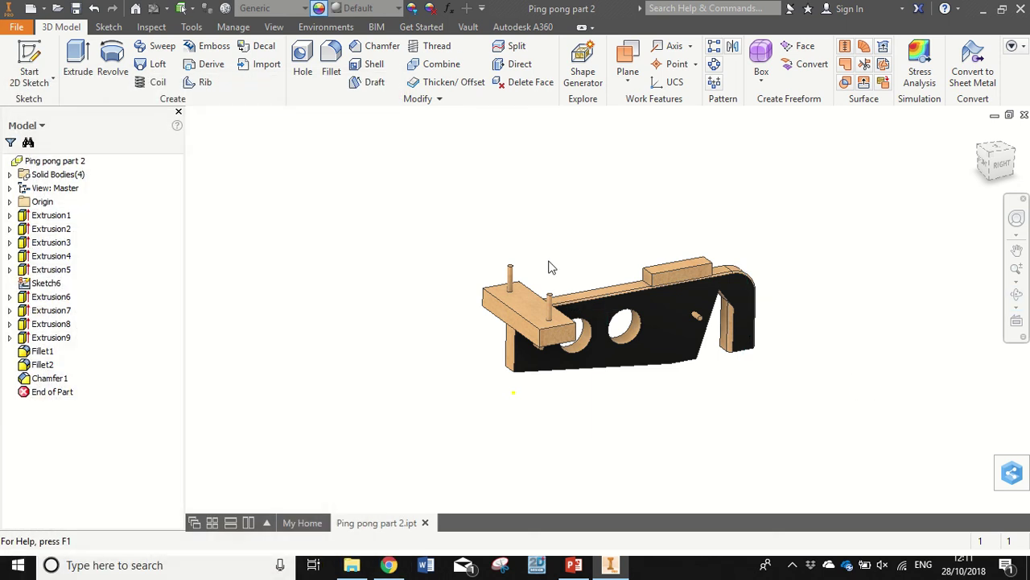
click(1018, 274)
drag(672, 354, 671, 333)
key(Escape)
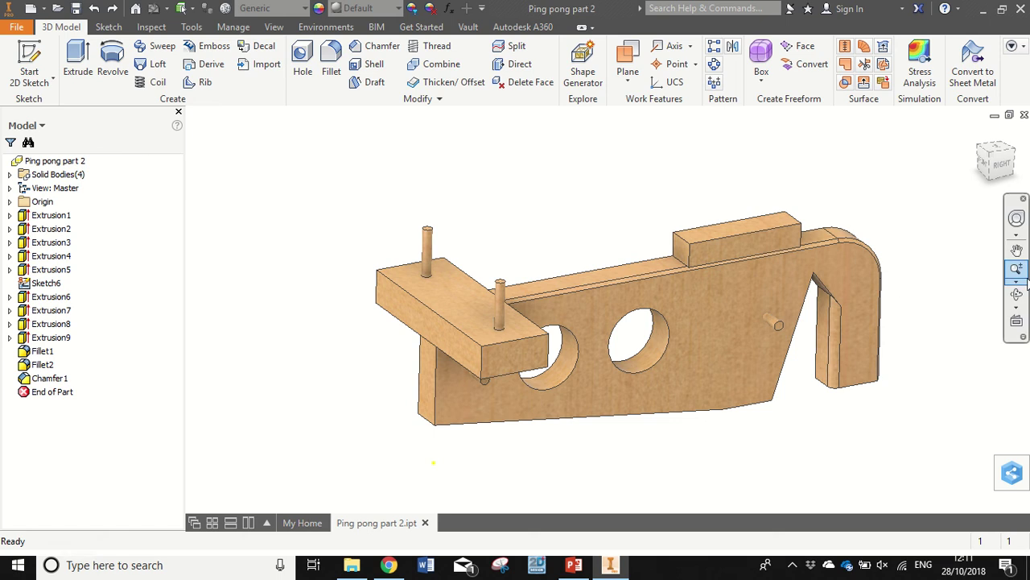
click(1018, 252)
drag(777, 325, 688, 318)
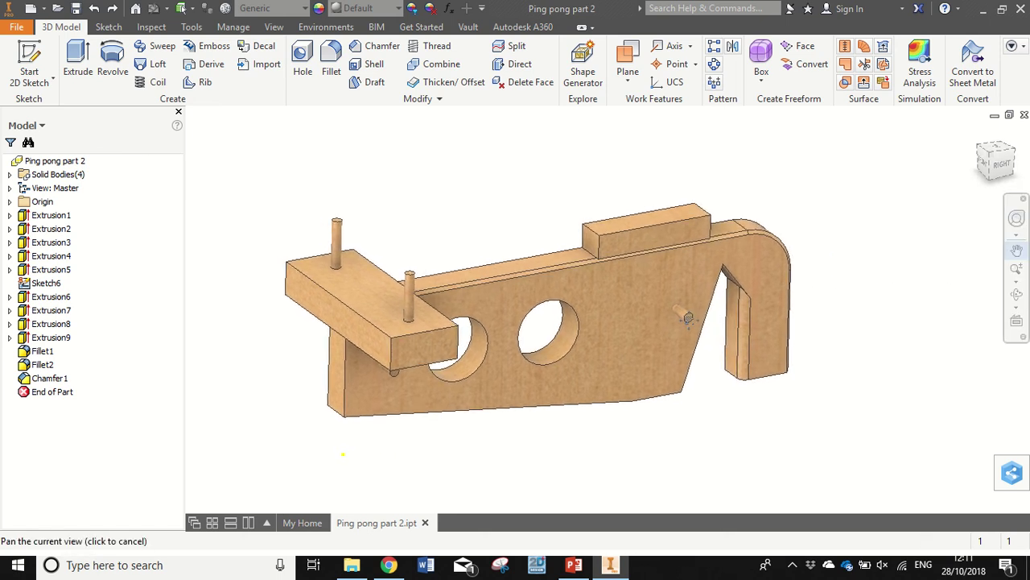